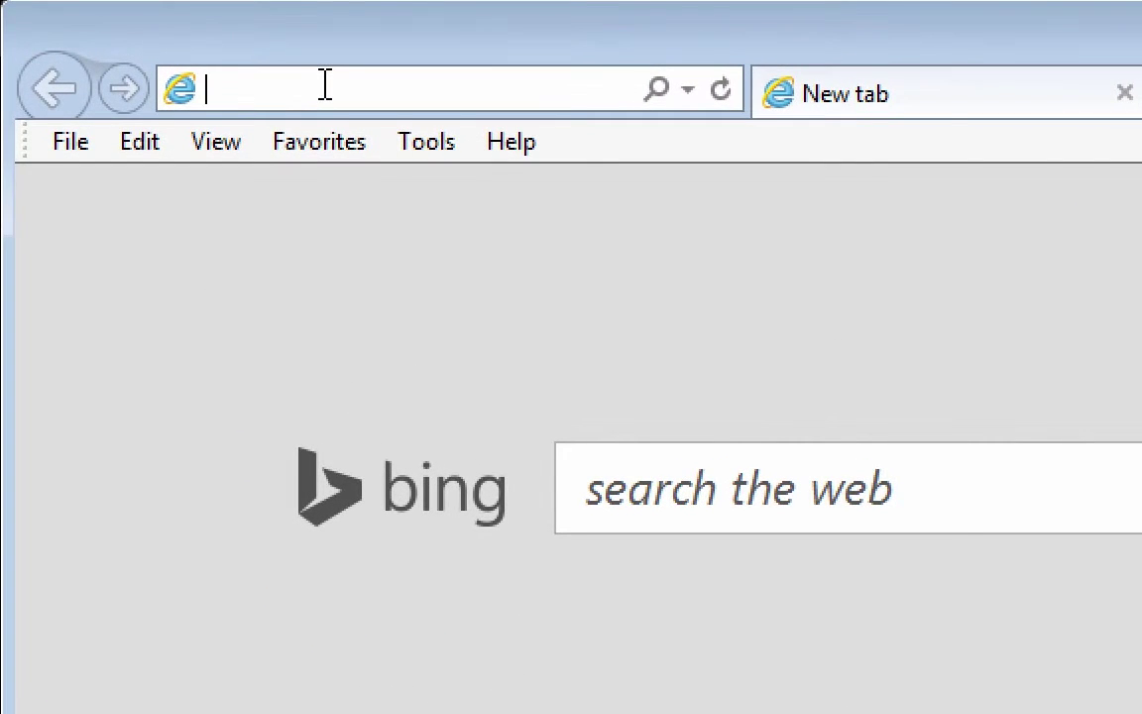
type("http:;")
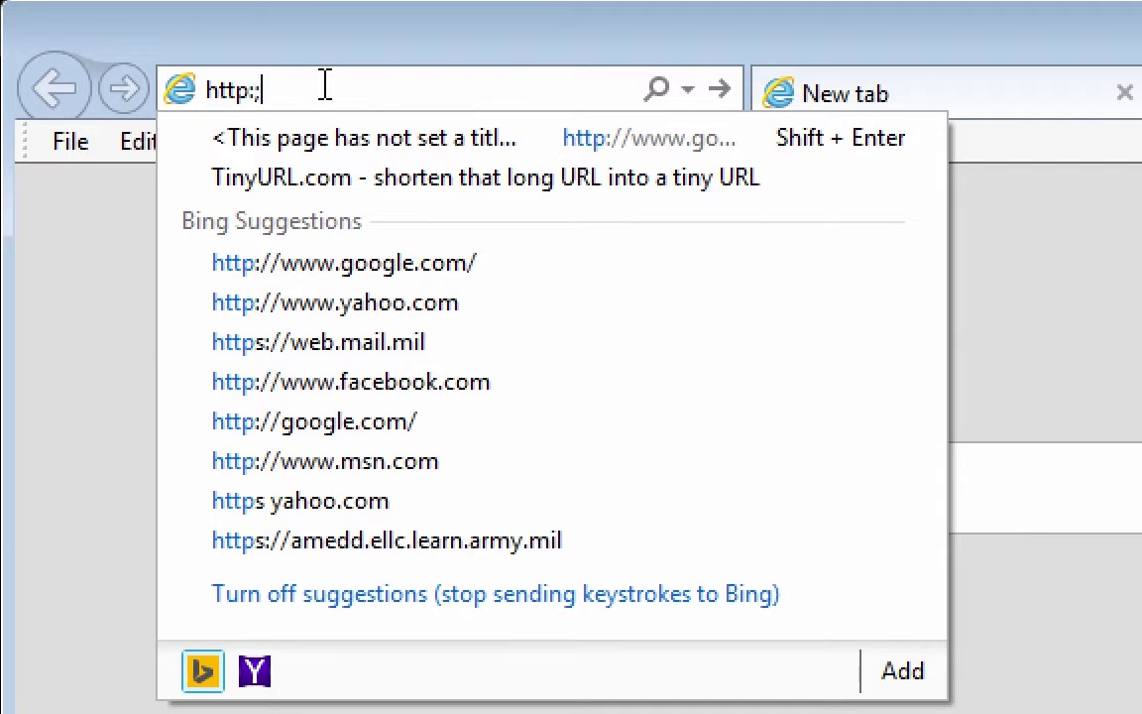
key("BackSpace")
type(":")
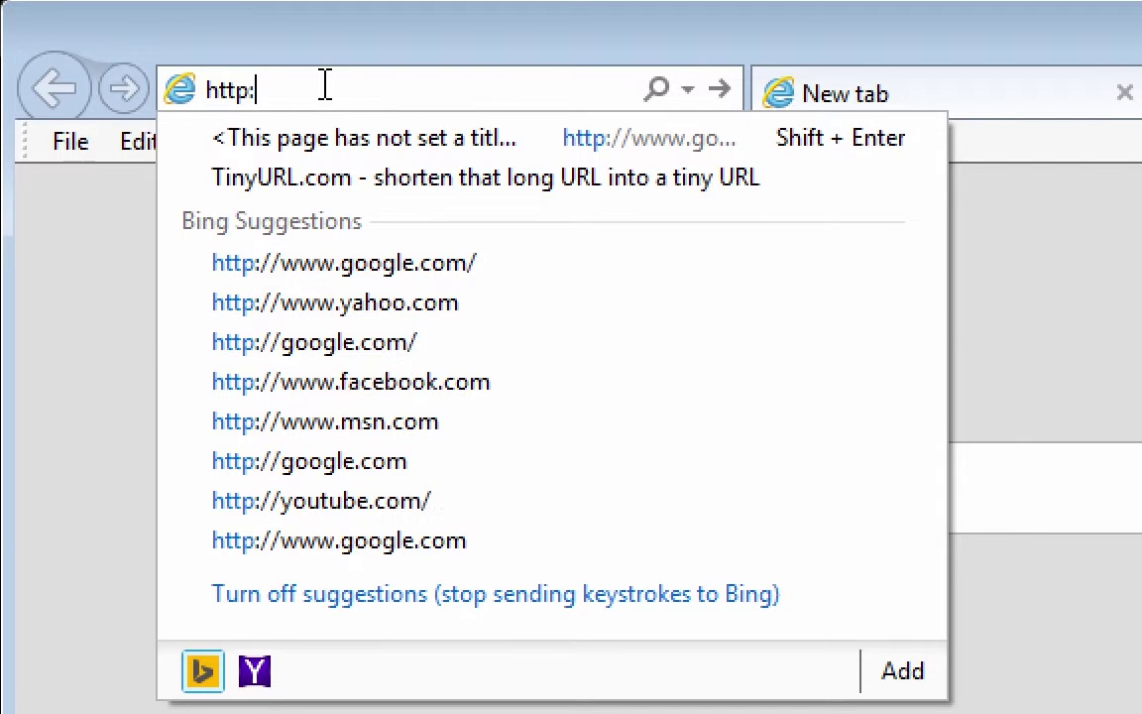
type("//www")
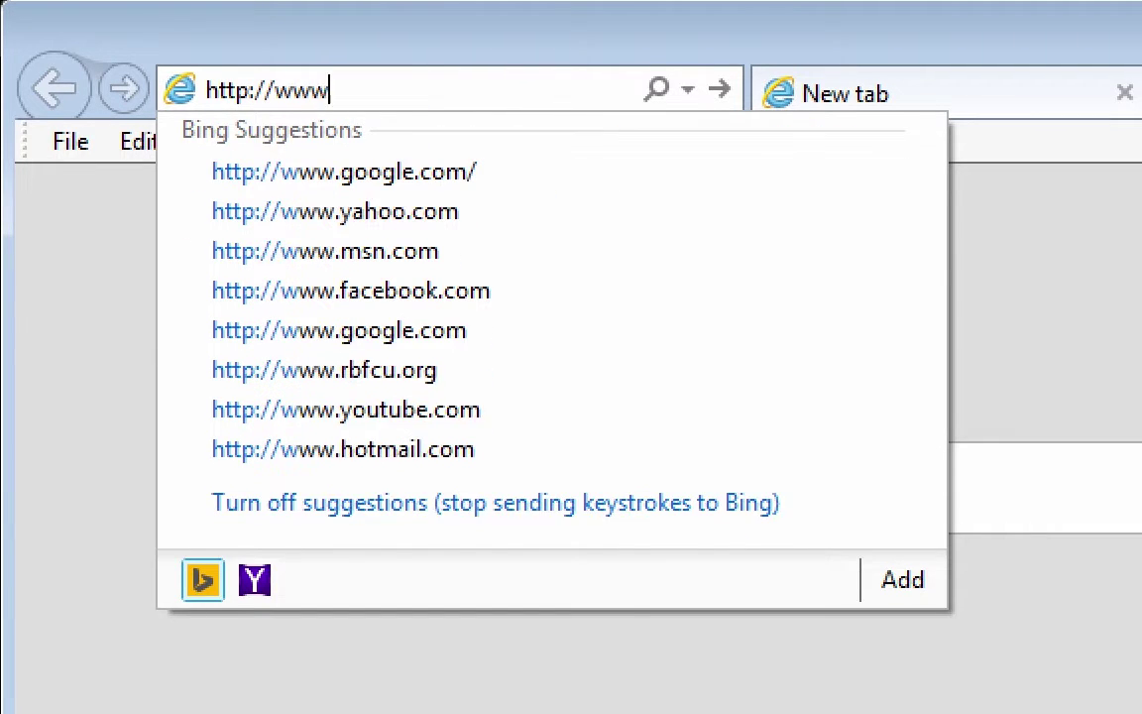
type(".java.com/do")
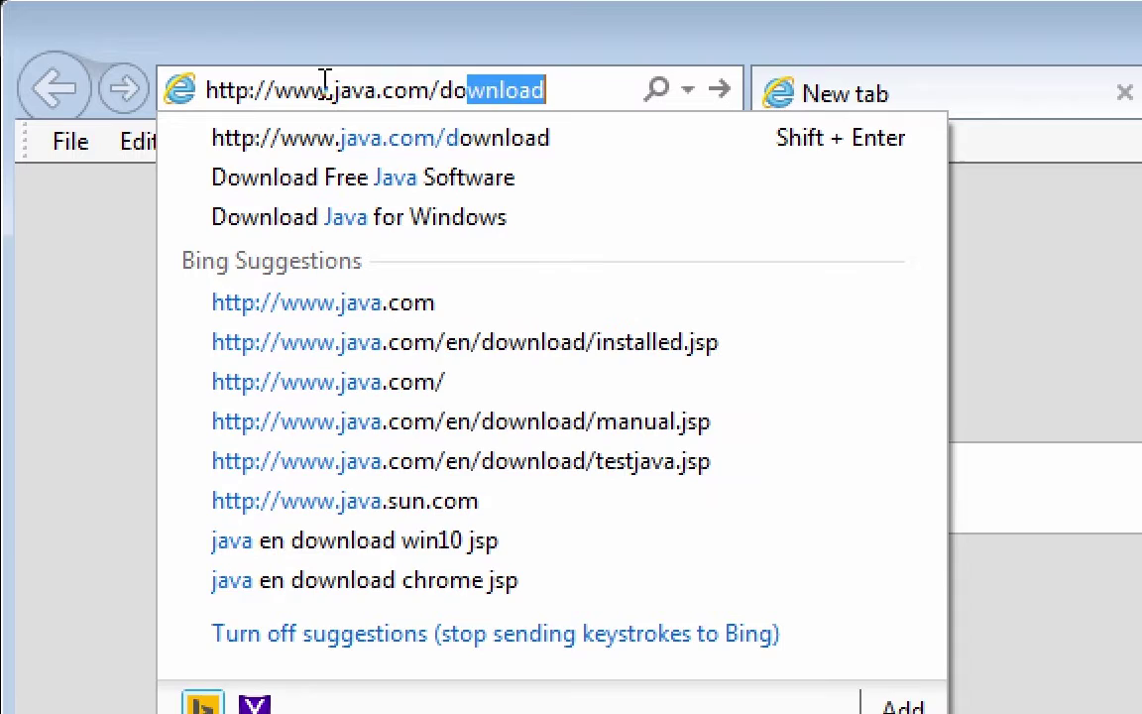
type("wnload")
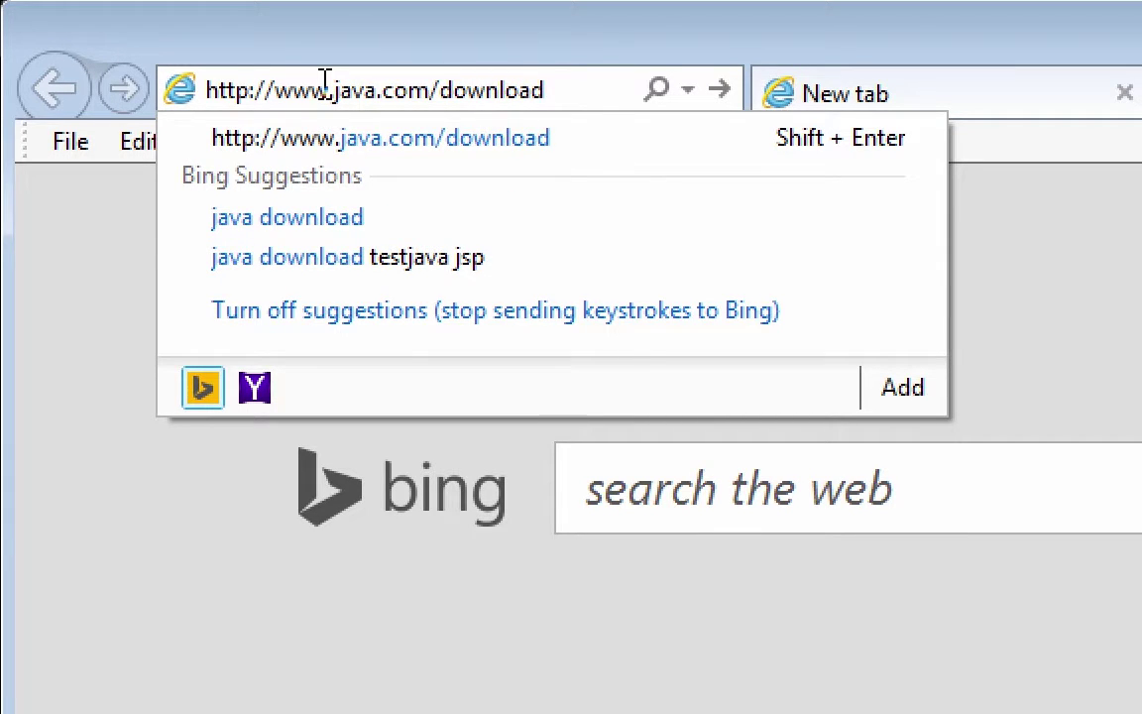
key("Return")
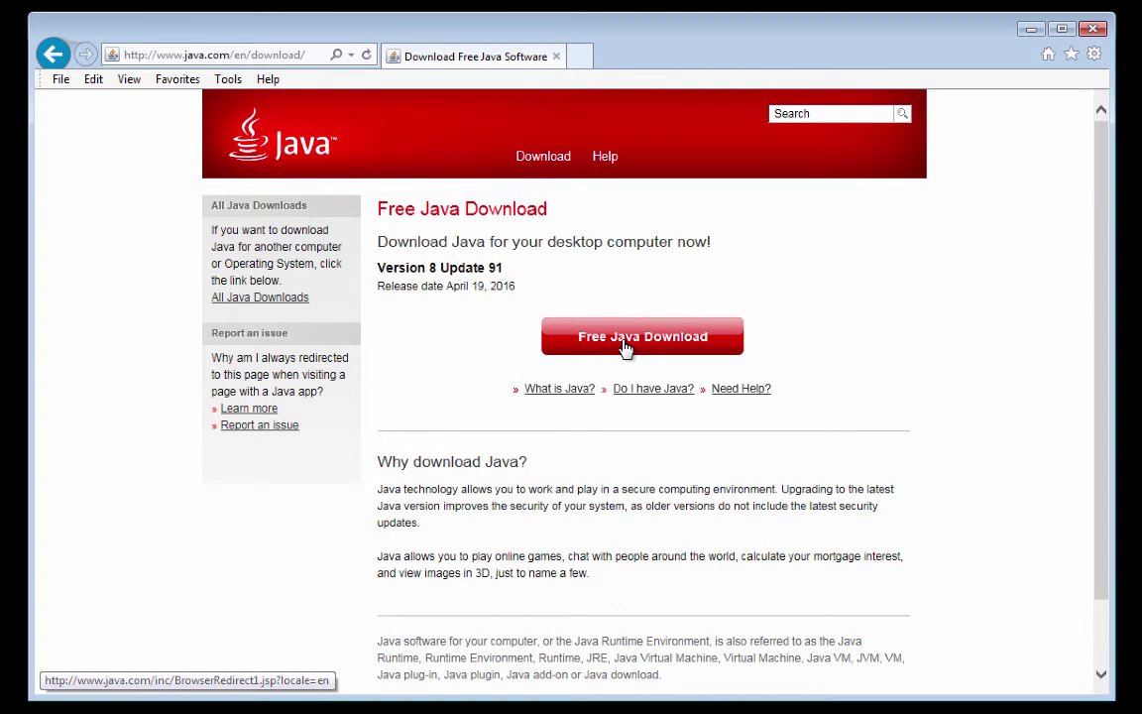
Choose Free Java Download, then agree to the terms to start downloading JavaSetup8u91.exe.
left_click(625, 342)
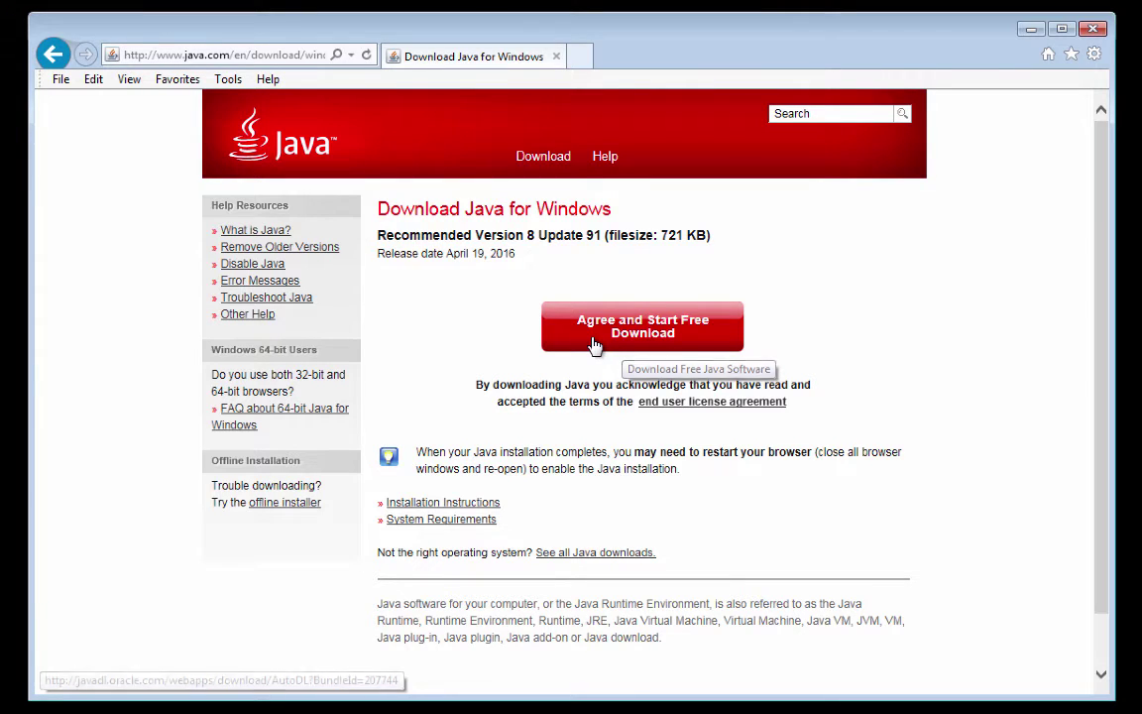
left_click(595, 344)
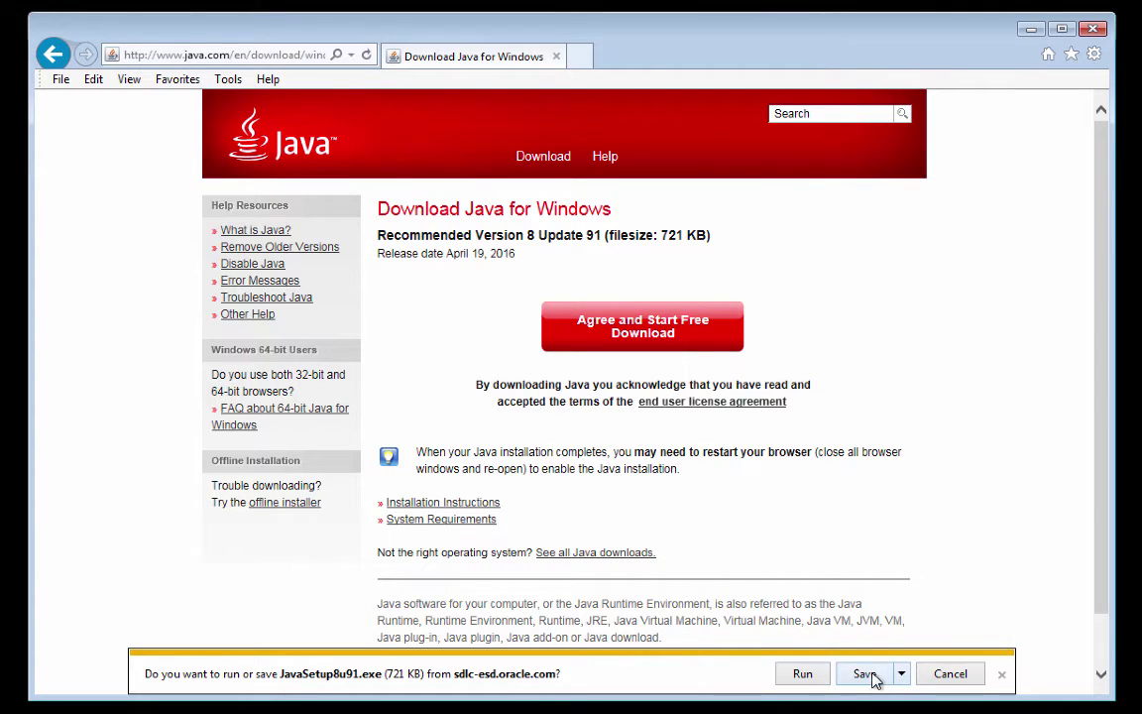
Run the downloaded JavaSetup8u91.exe installer from the download bar.
left_click(821, 682)
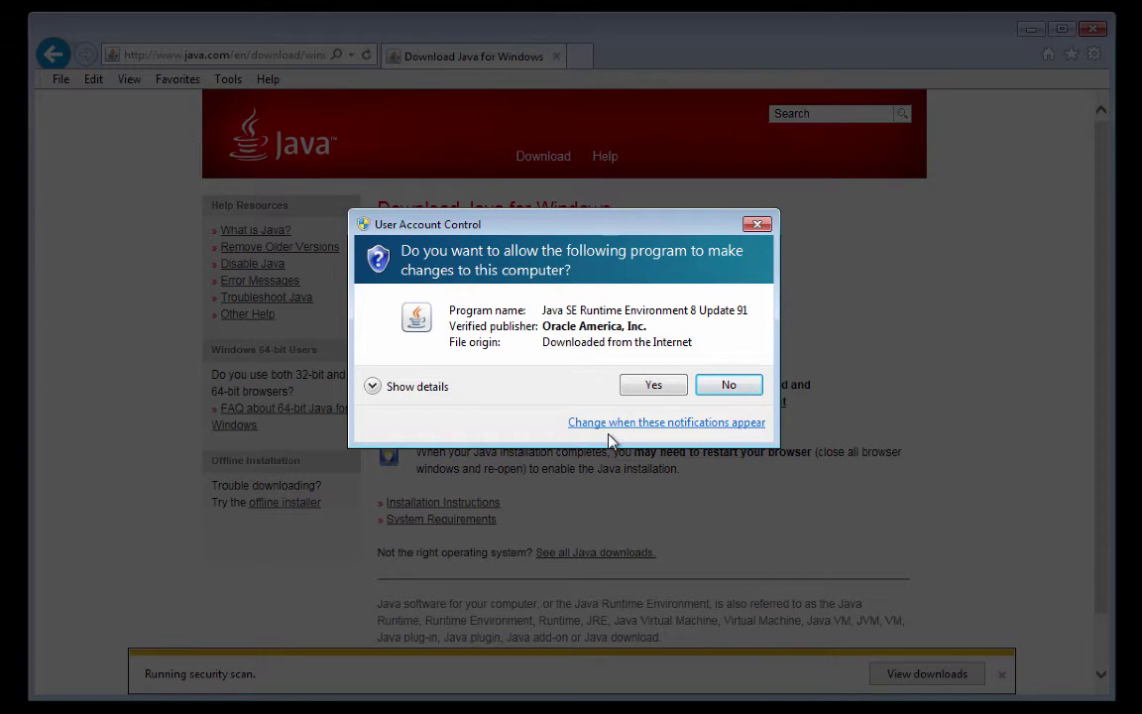
Allow the Java installer to make changes, then accept the licence and install.
left_click(652, 386)
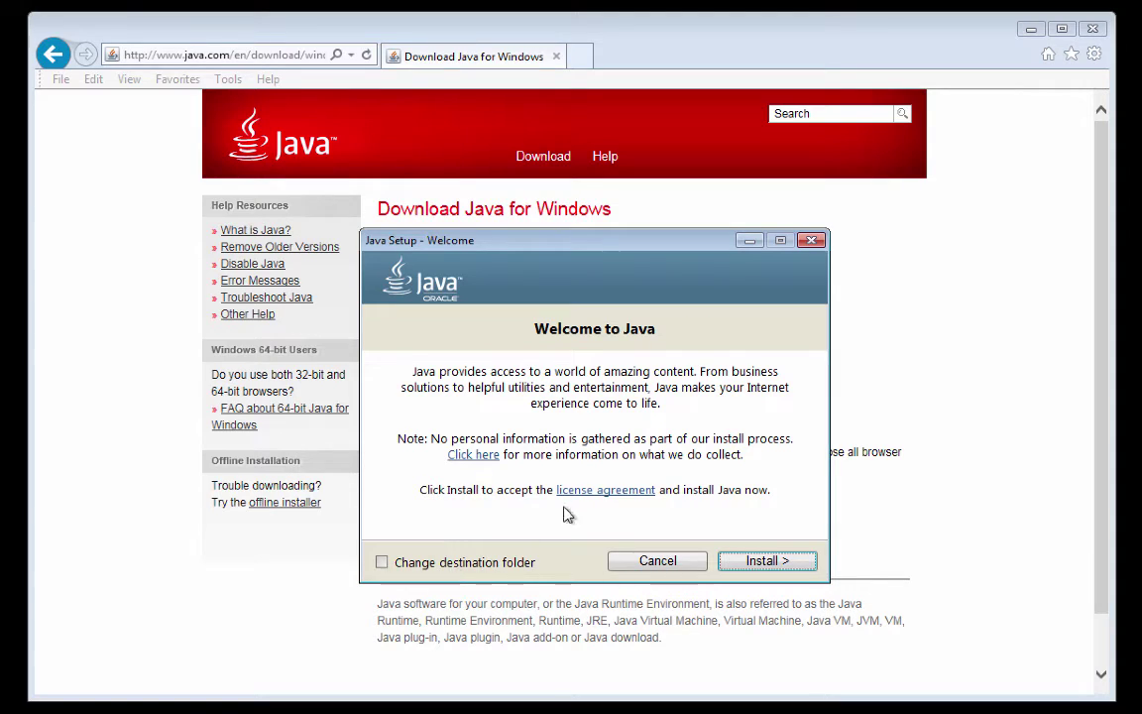
left_click(769, 563)
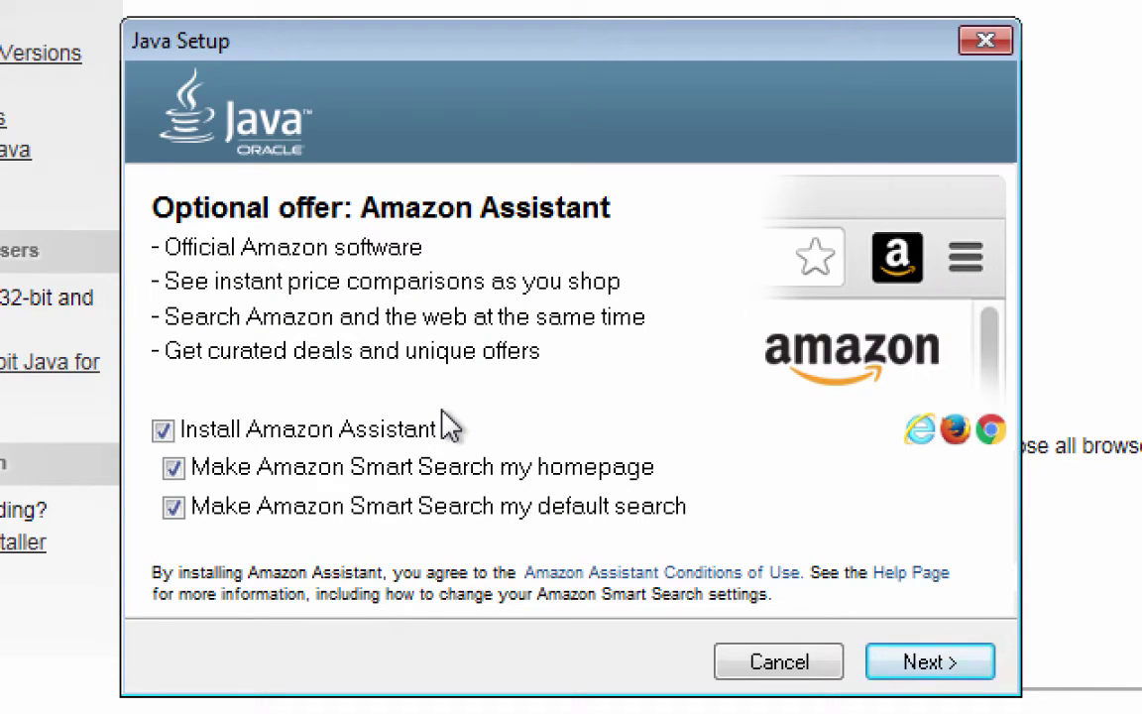
Untick Amazon default search, homepage and Assistant options, then continue the Java install.
left_click(178, 507)
left_click(174, 467)
left_click(162, 430)
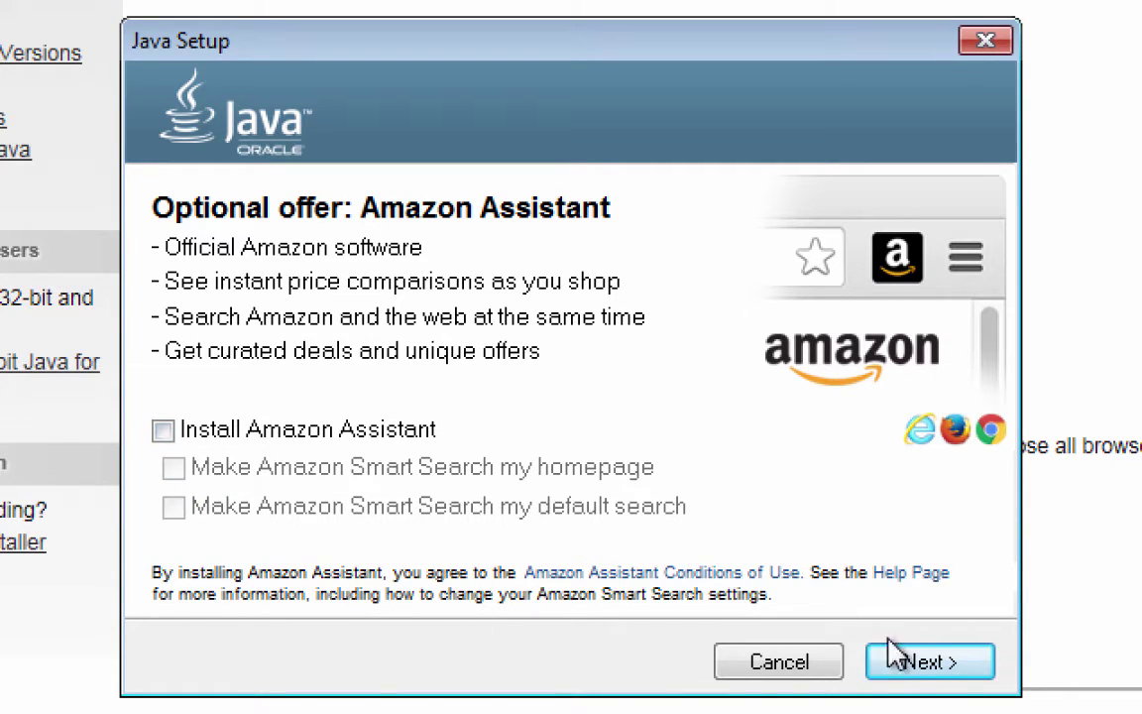
left_click(935, 666)
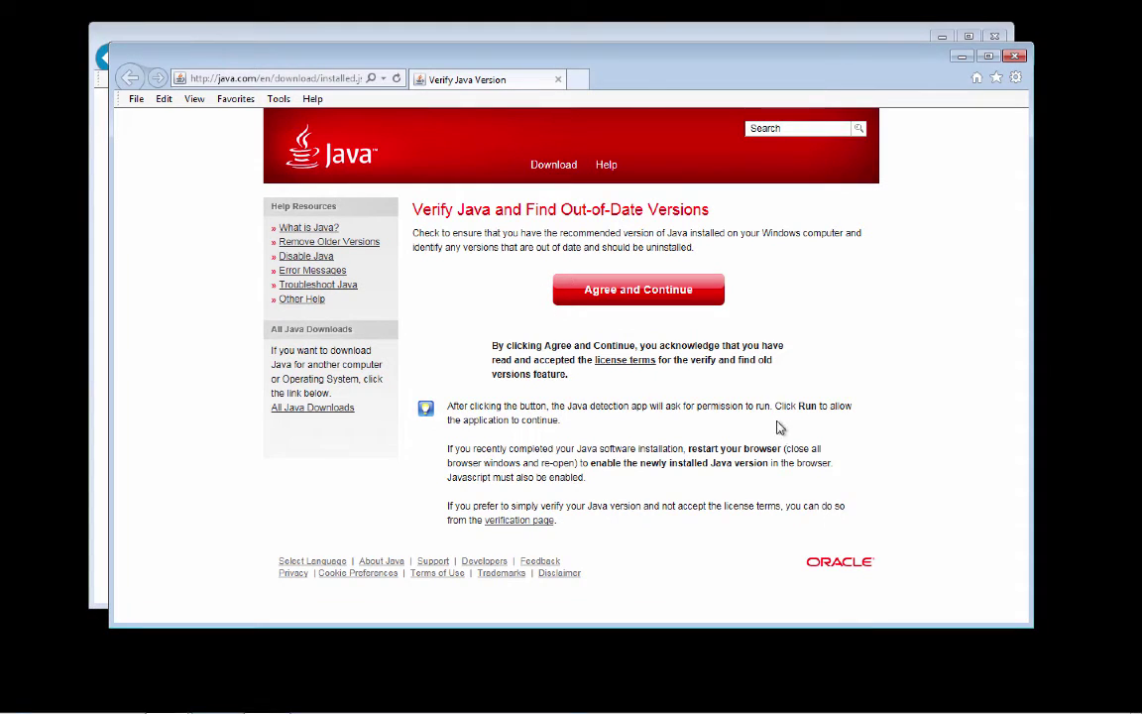
Run Java Detection with the plug-in enabled to confirm Version 8 Update 91, then close verification.
left_click(678, 294)
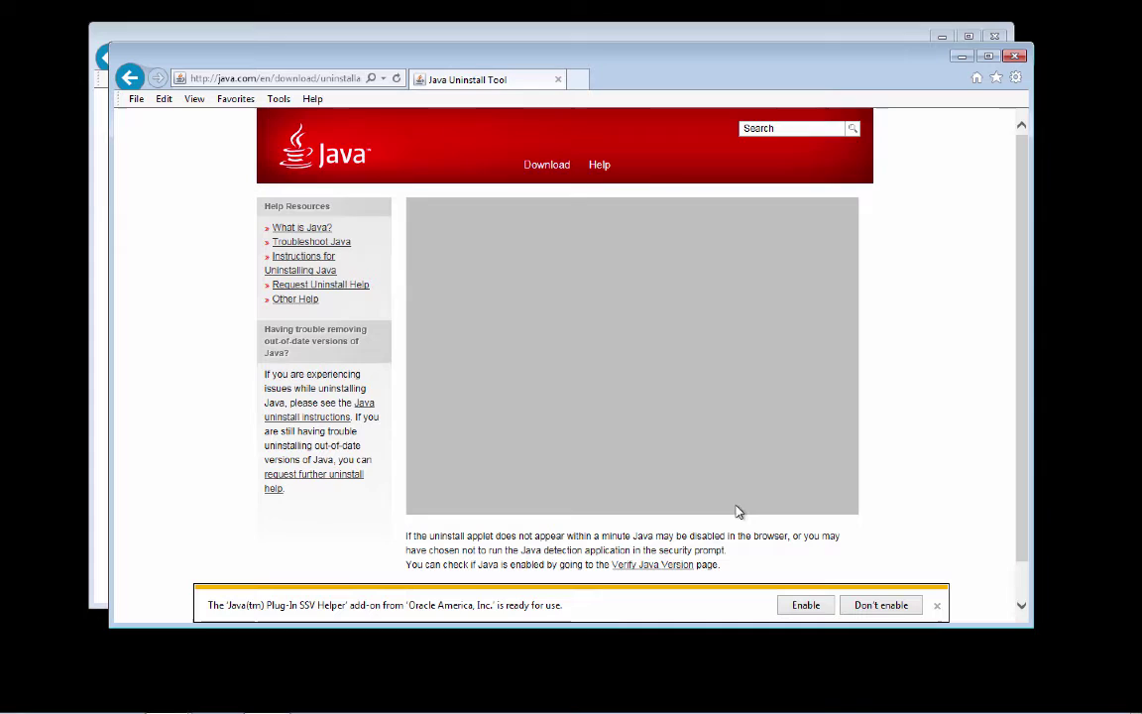
left_click(806, 606)
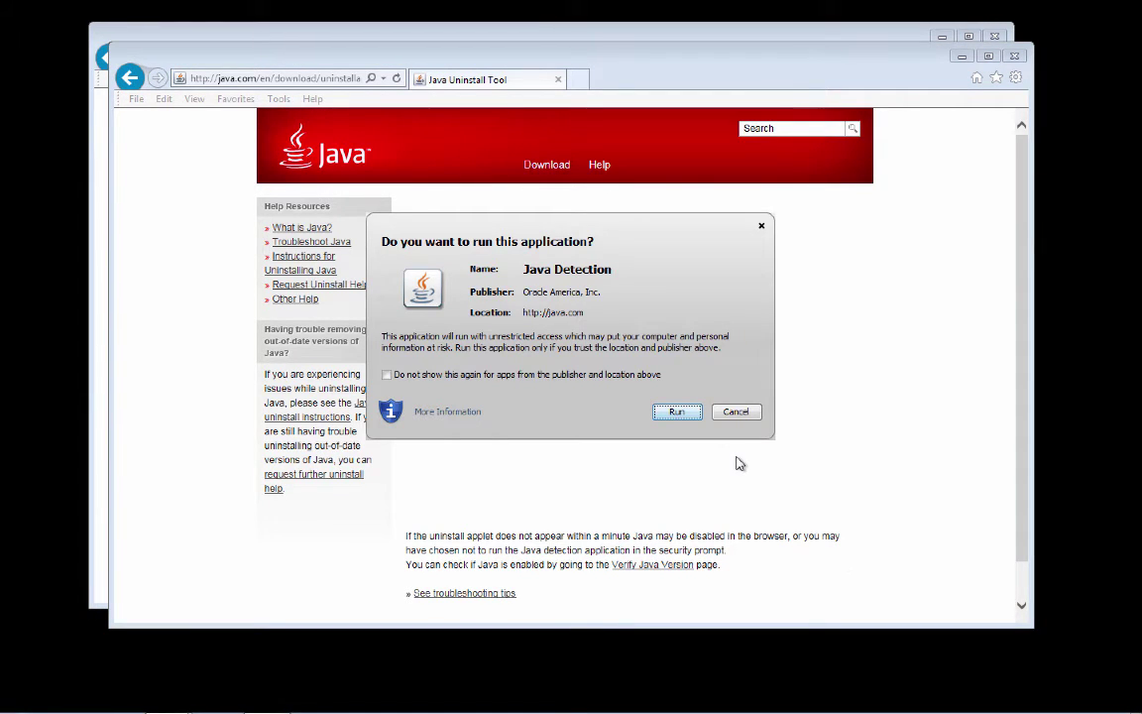
left_click(678, 412)
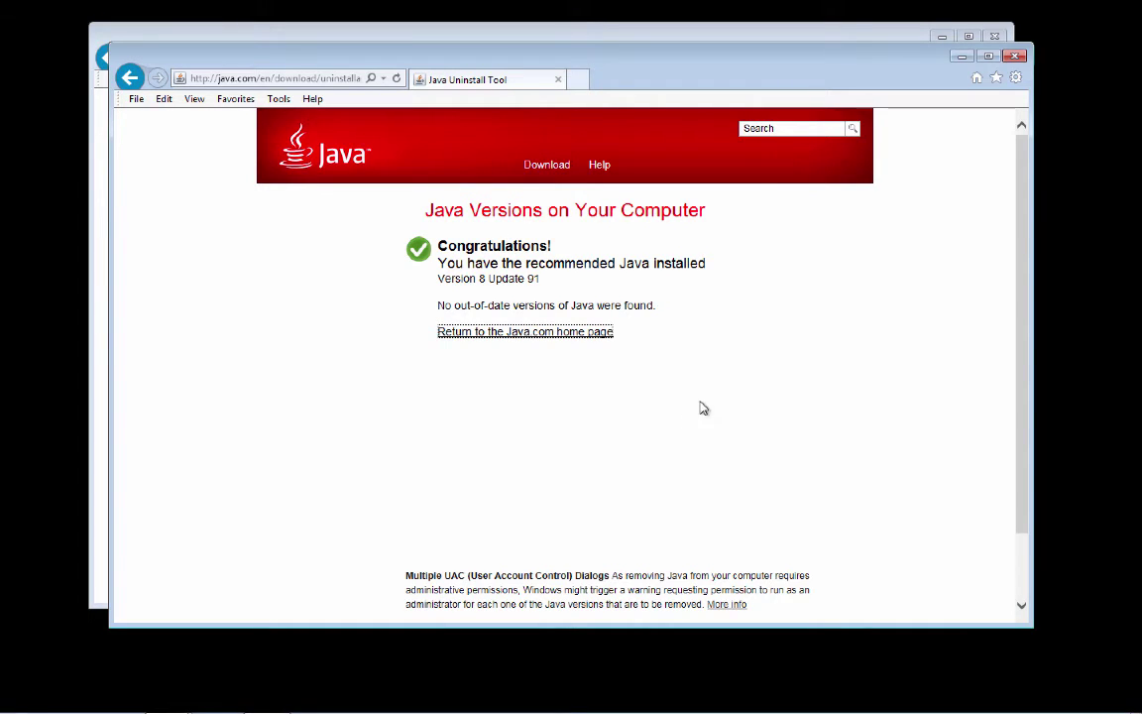
left_click(1017, 57)
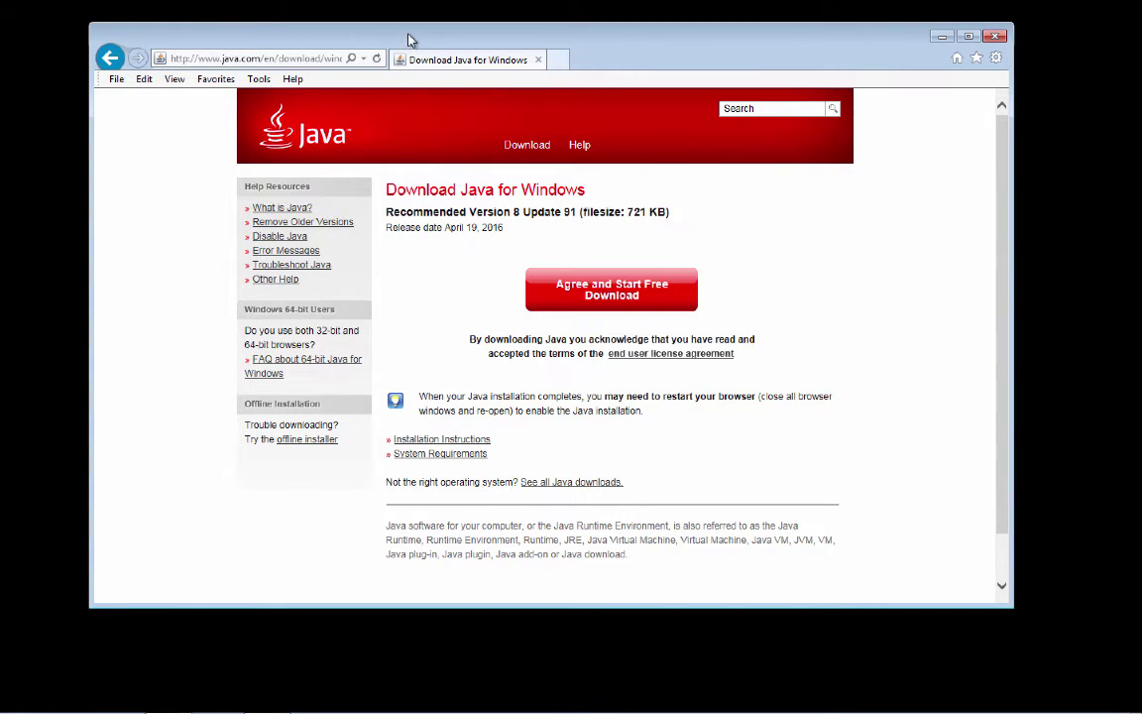
left_click(323, 60)
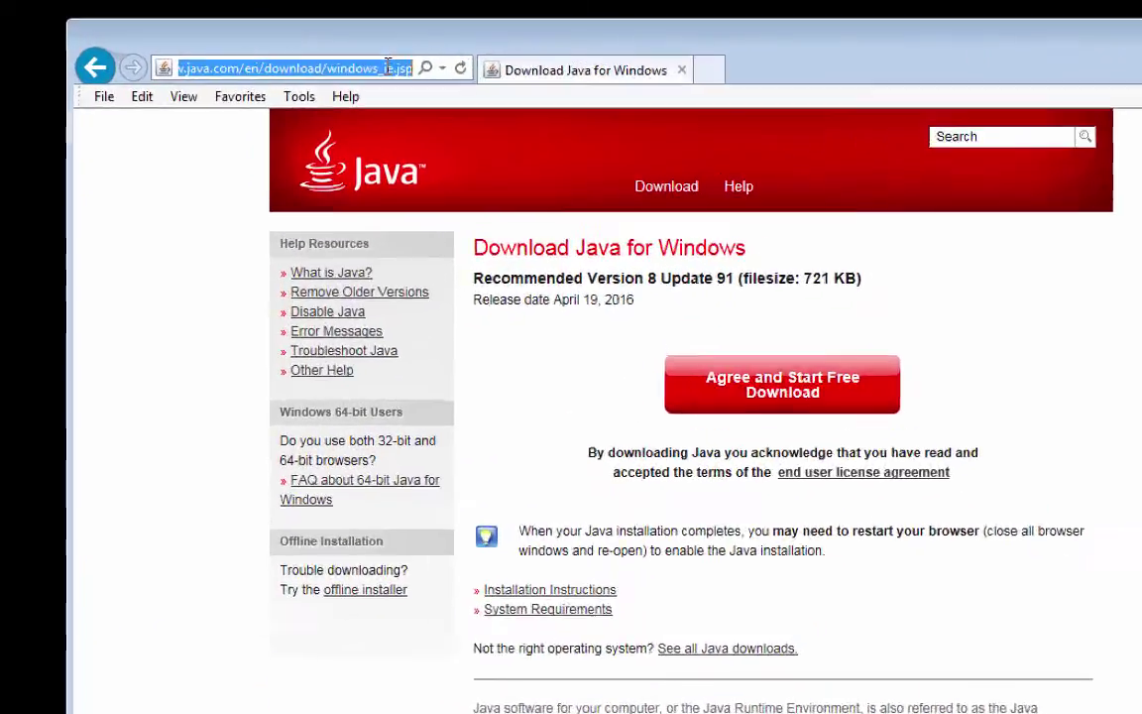
type("h")
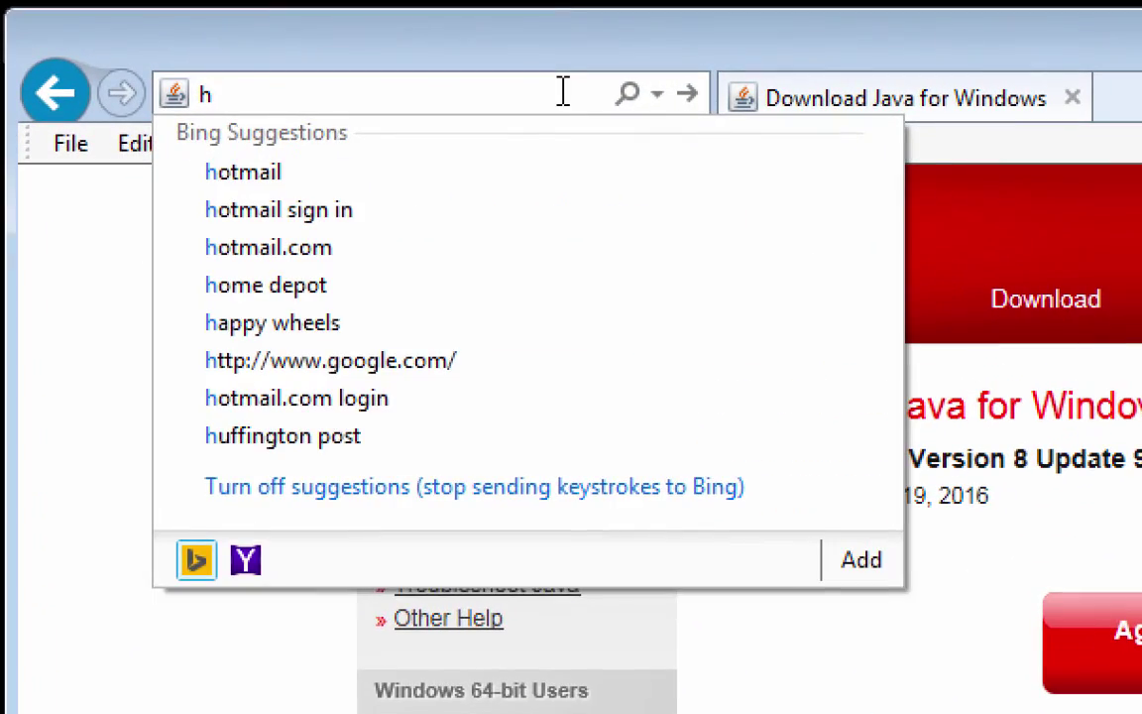
type("ttp://vro")
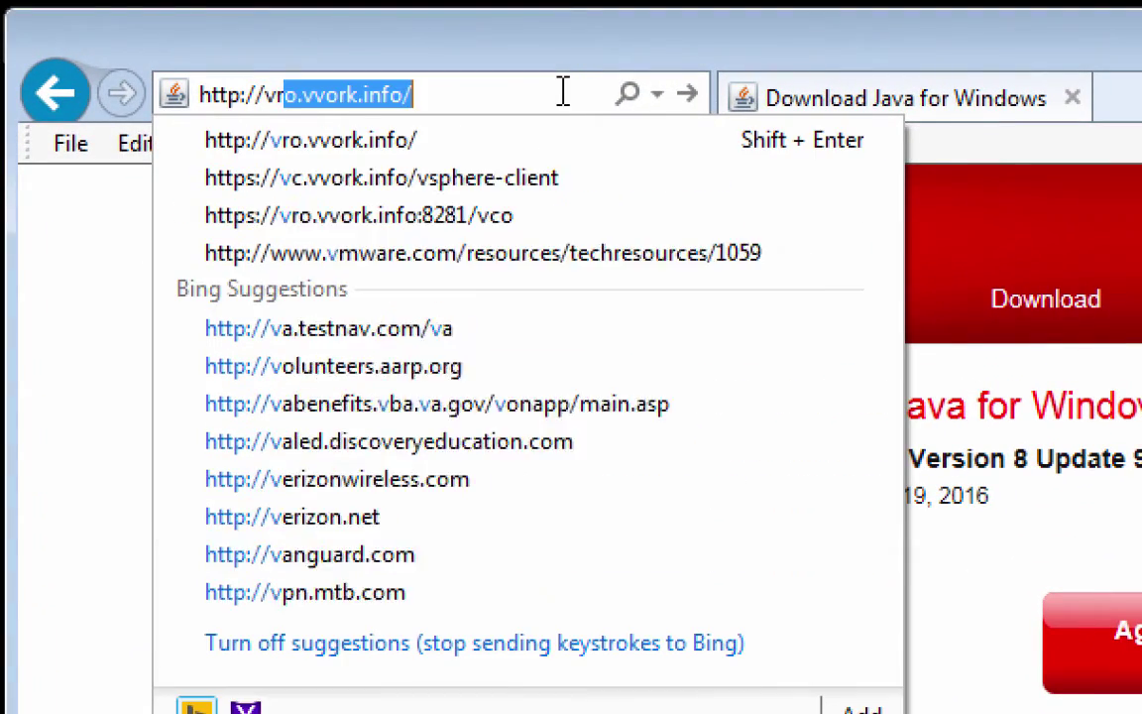
type(".")
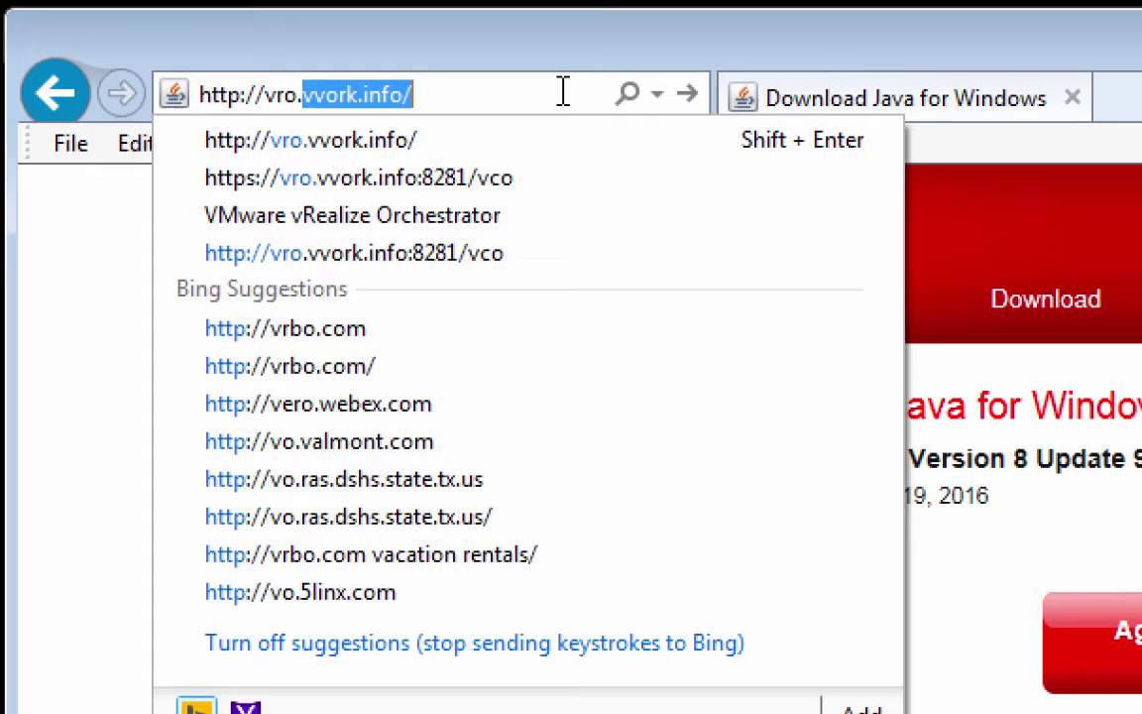
key("Return")
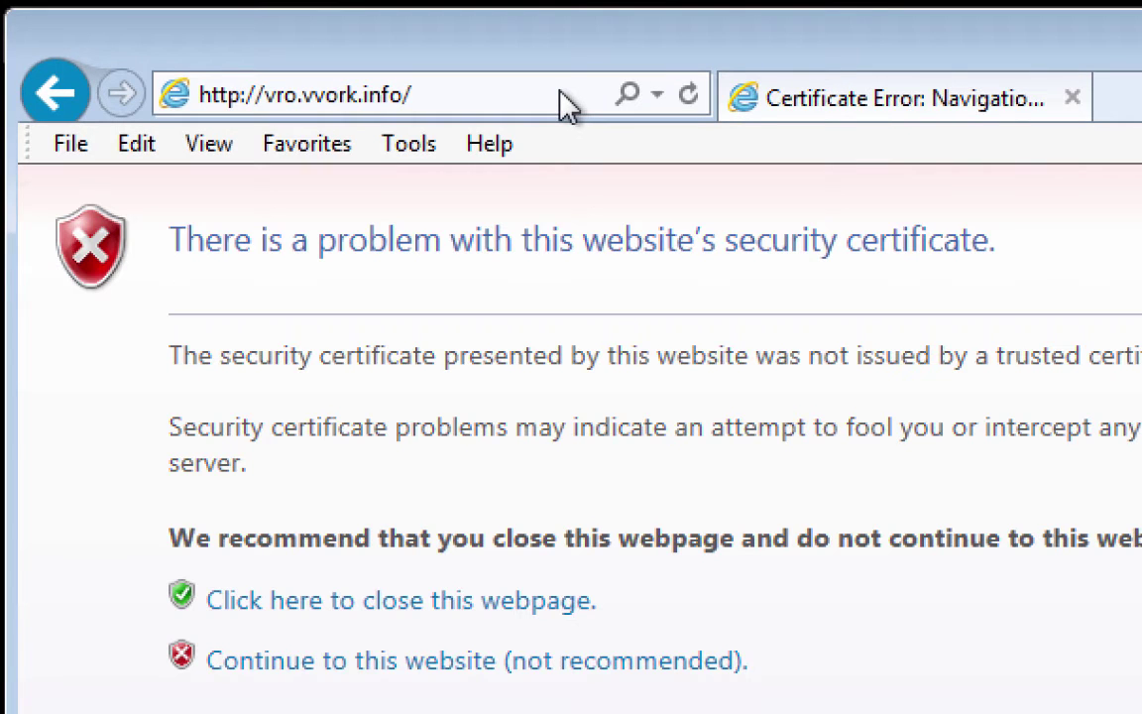
Proceed past the certificate warning and bring up the Start Orchestrator Client link's options.
left_click(325, 660)
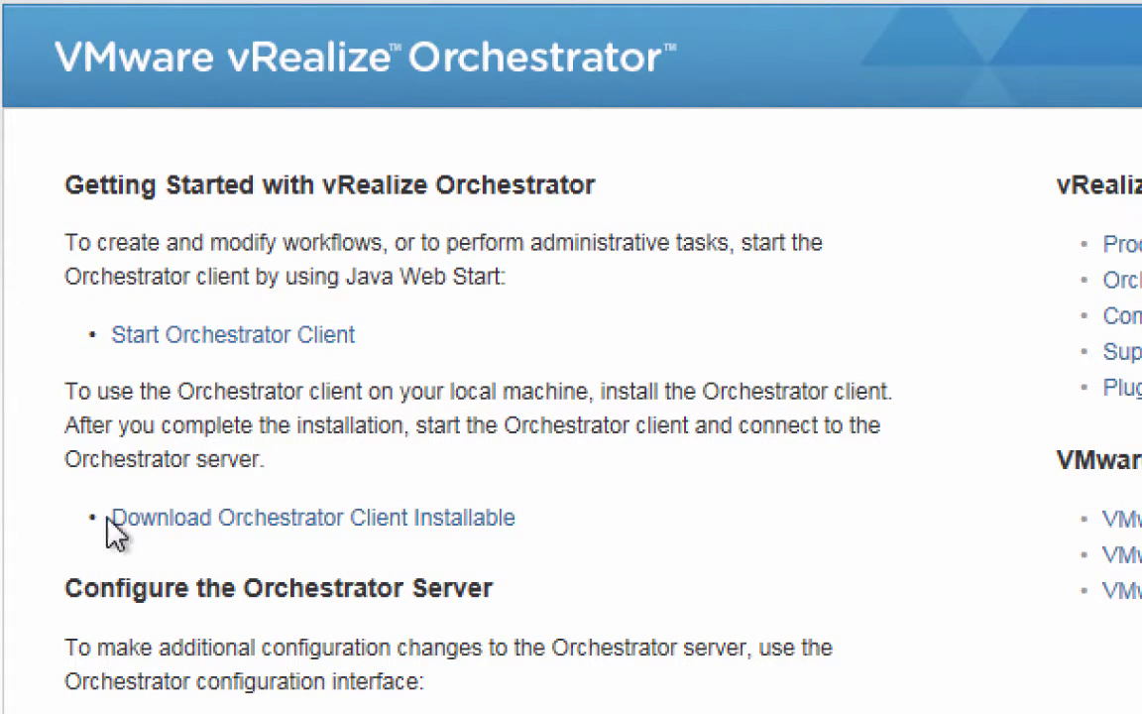
right_click(352, 534)
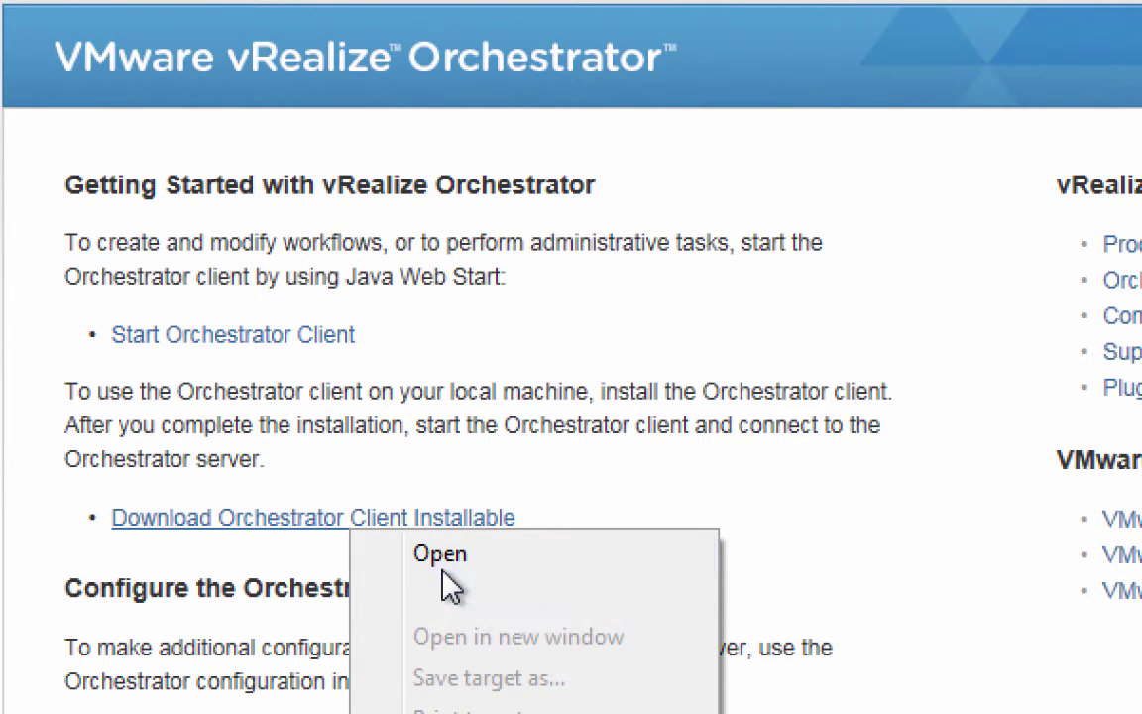
left_click(443, 556)
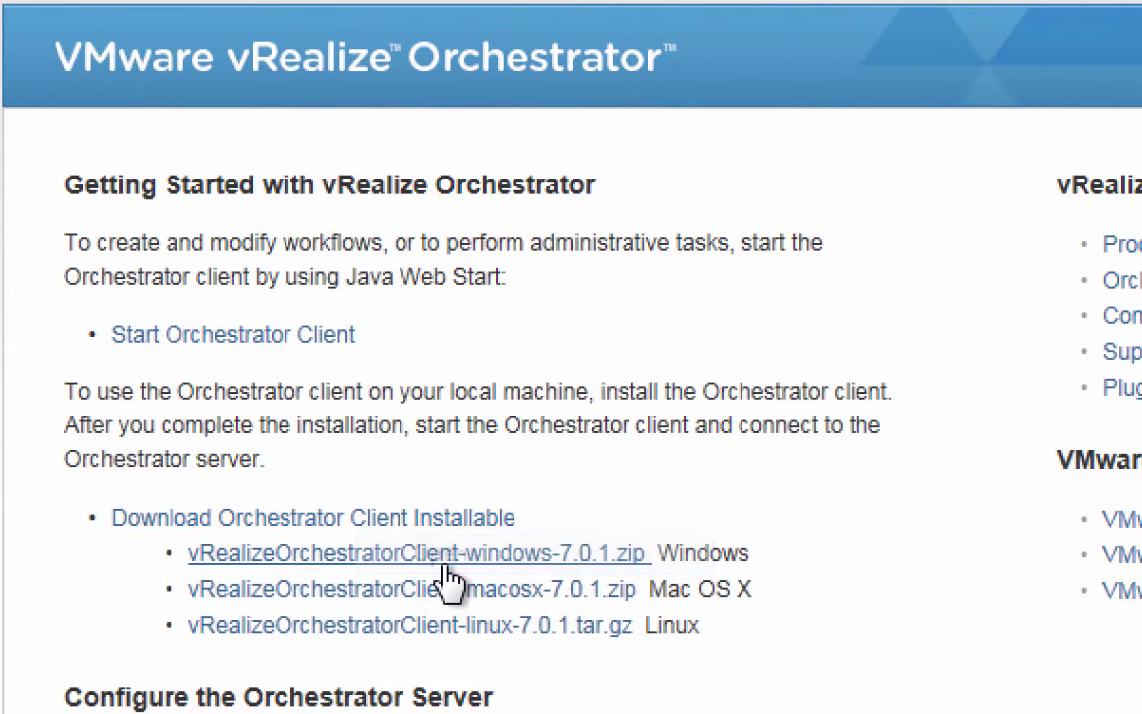
right_click(290, 352)
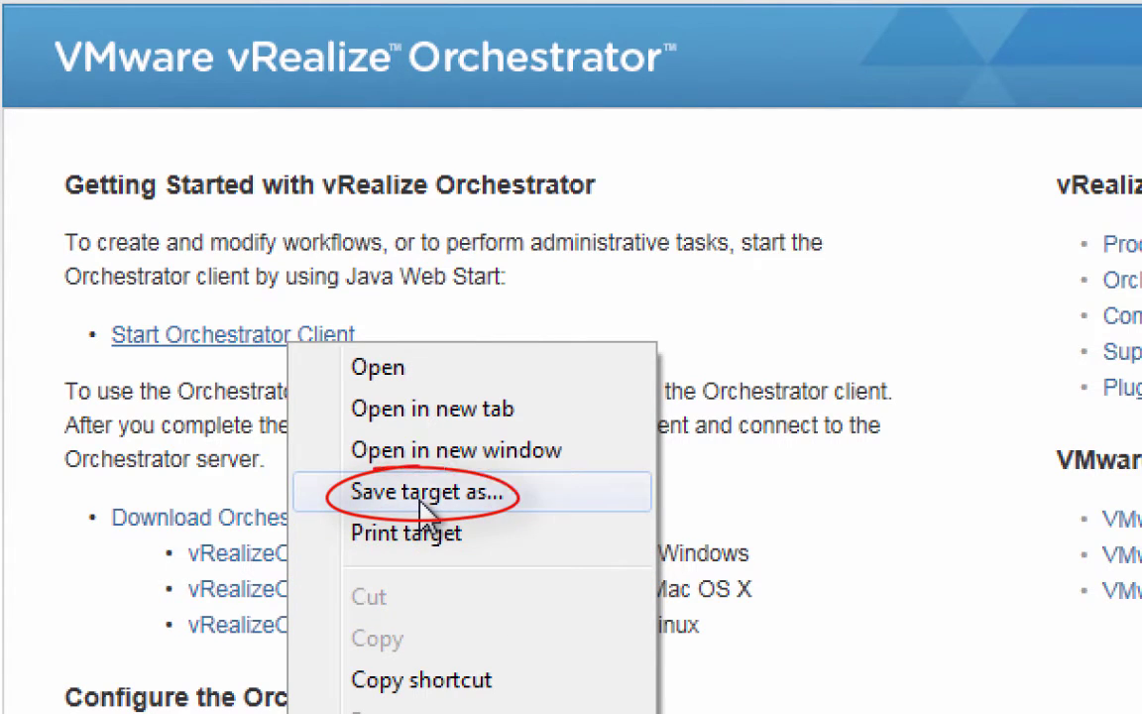
left_click(183, 434)
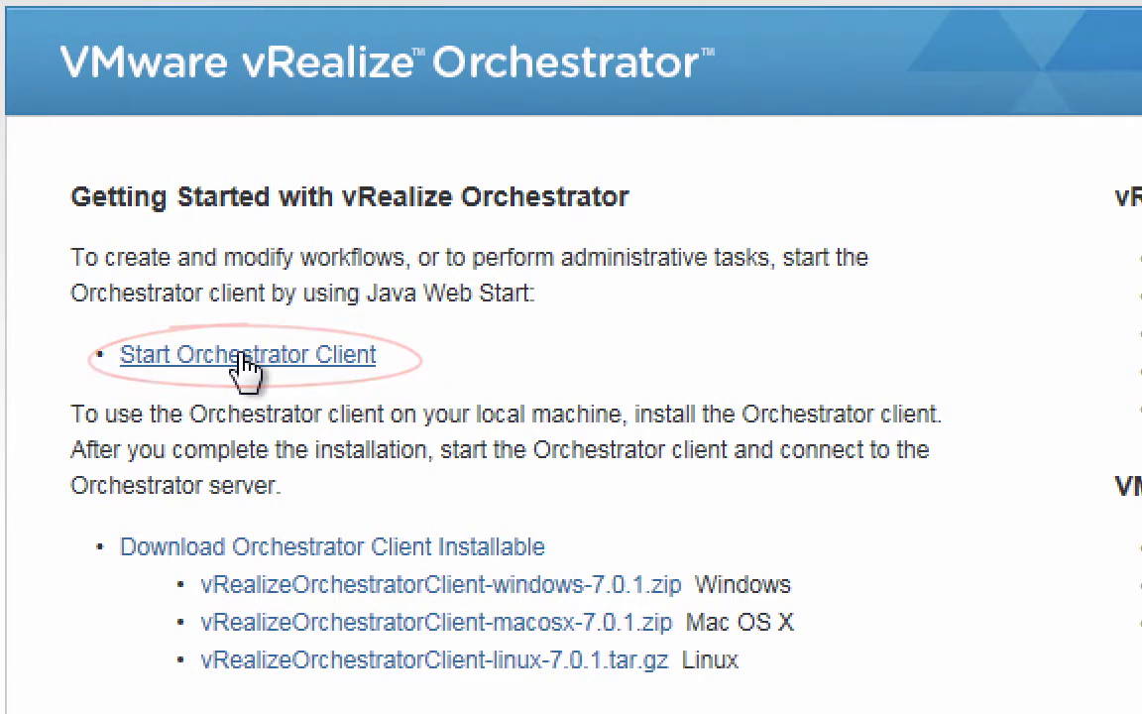
right_click(243, 361)
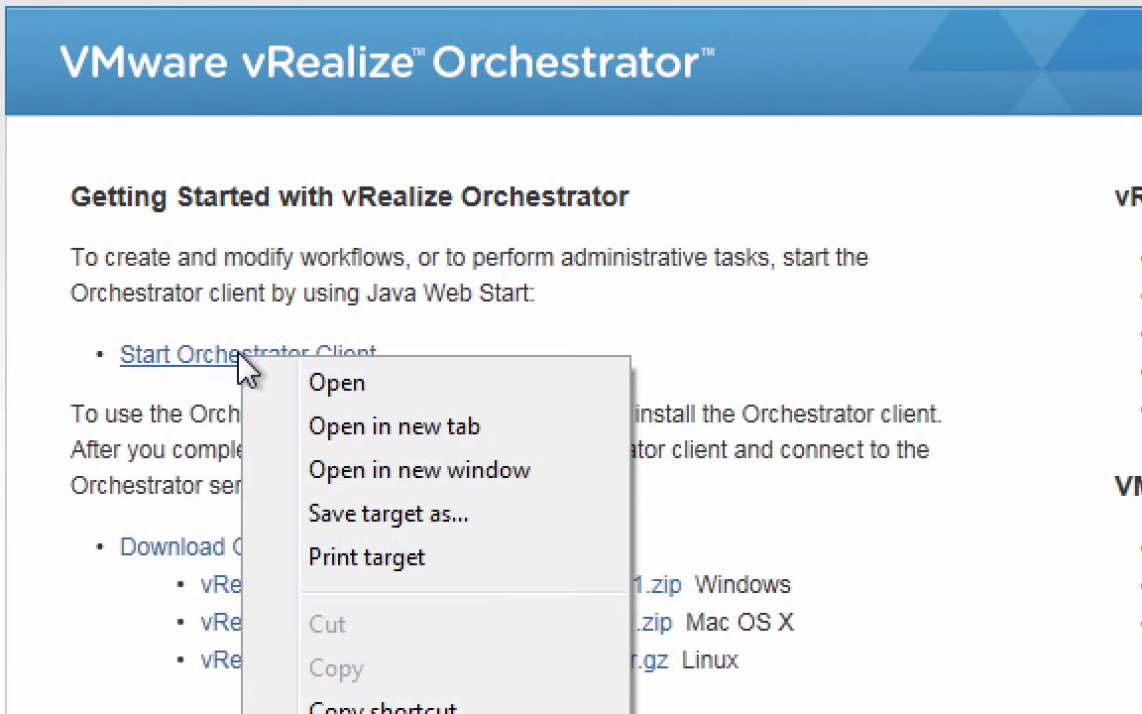
Save the link target to the Desktop as Orchestrator Client.jnlp.
left_click(352, 537)
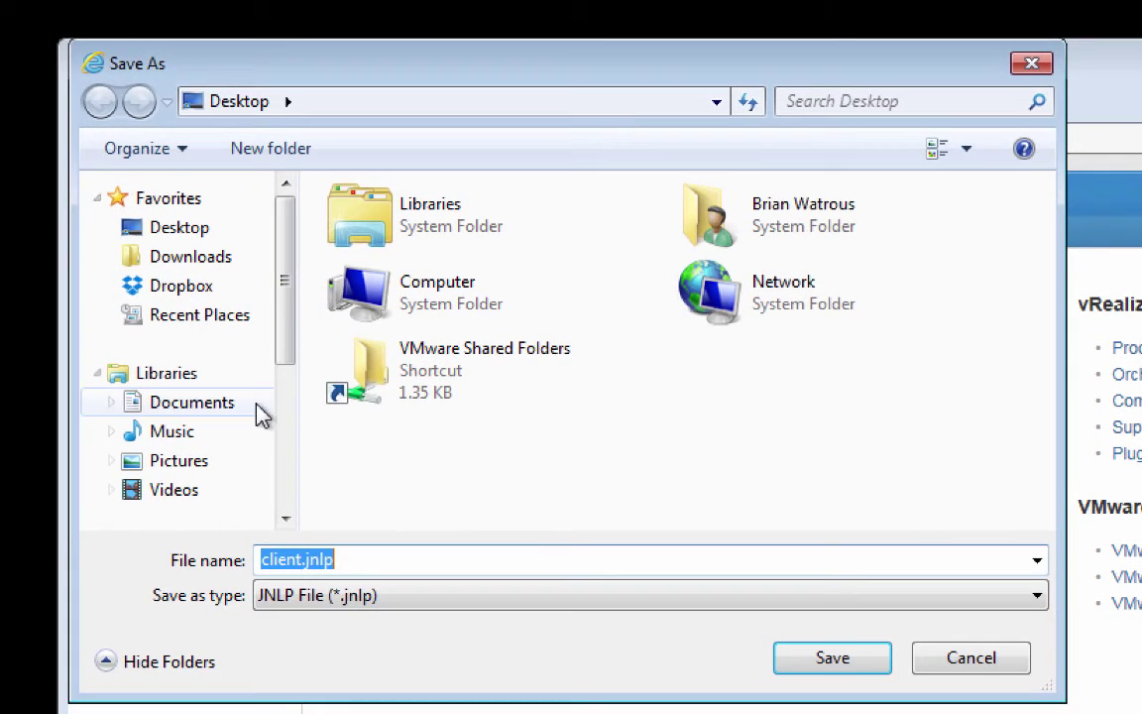
left_click(196, 232)
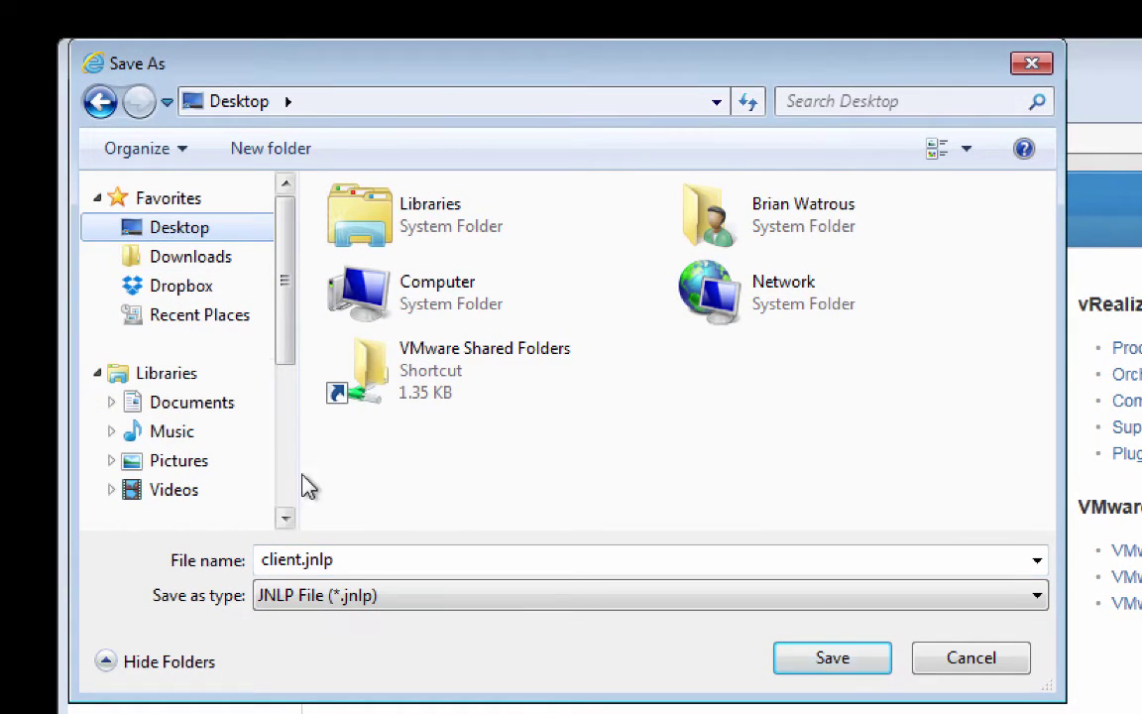
double_click(265, 560)
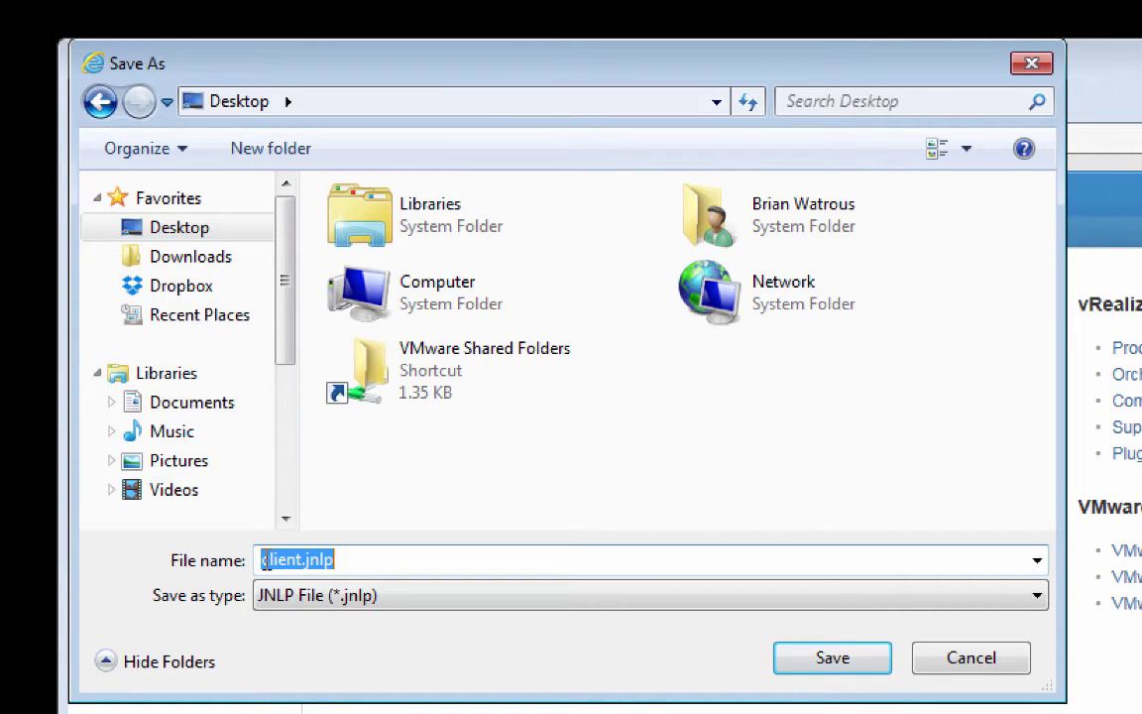
left_click(269, 560)
key("BackSpace")
key("BackSpace")
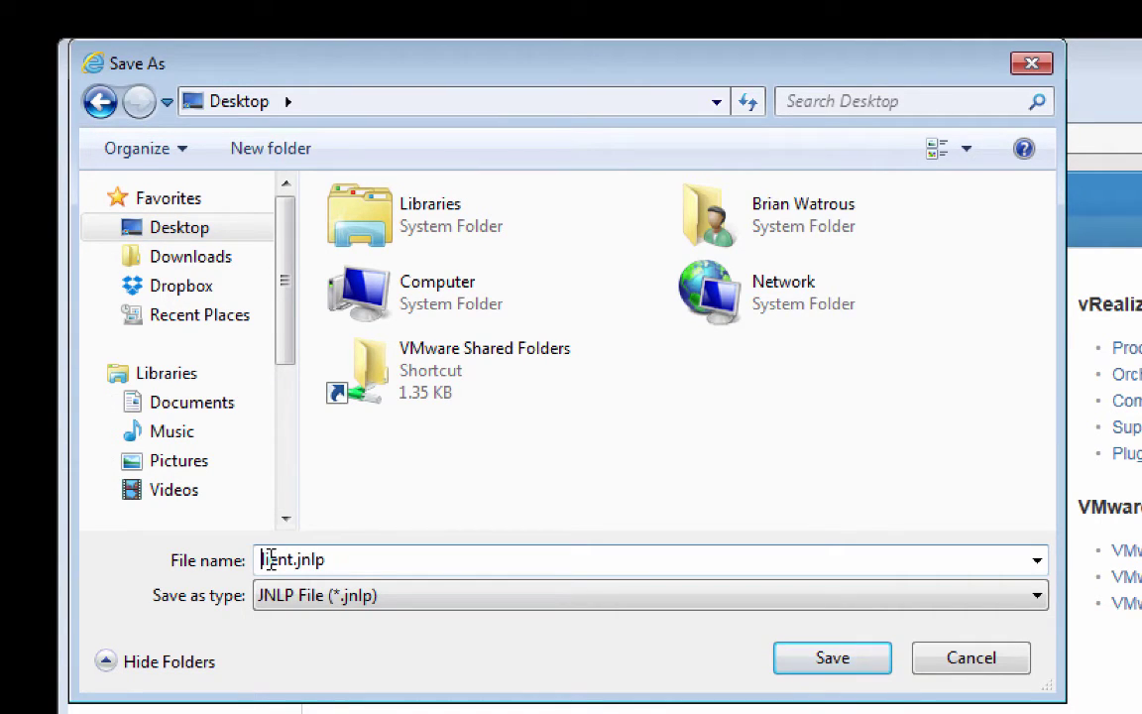
type("Orchestra")
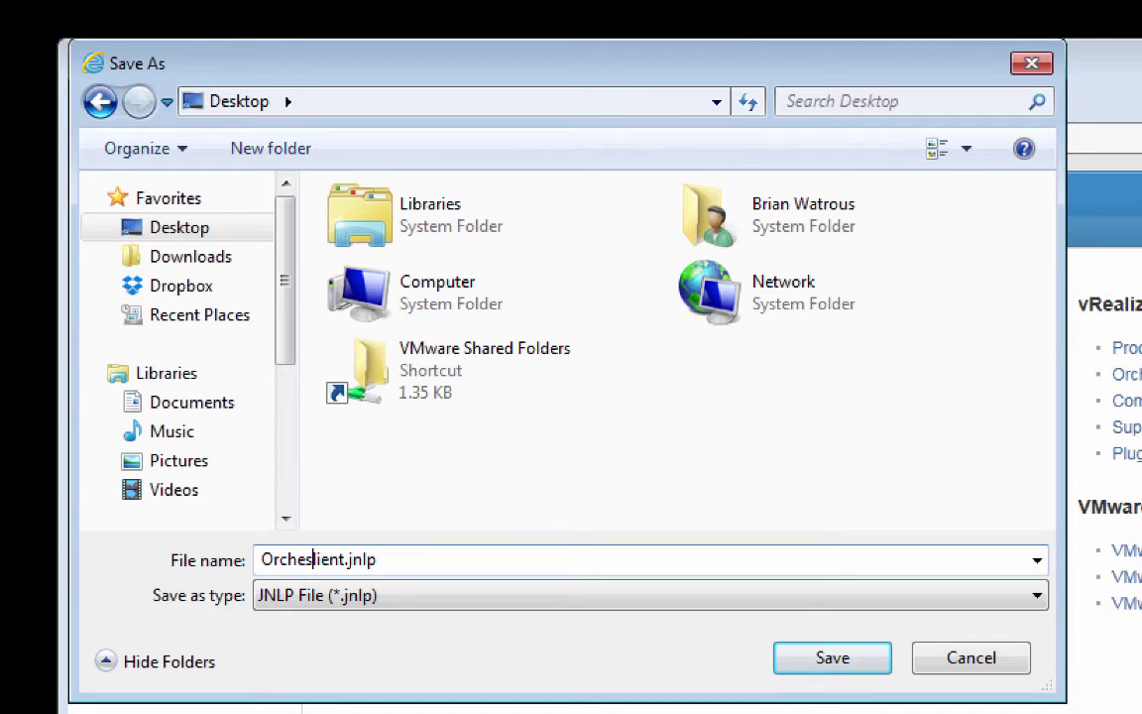
type("tor Cl")
key("Left")
type("C")
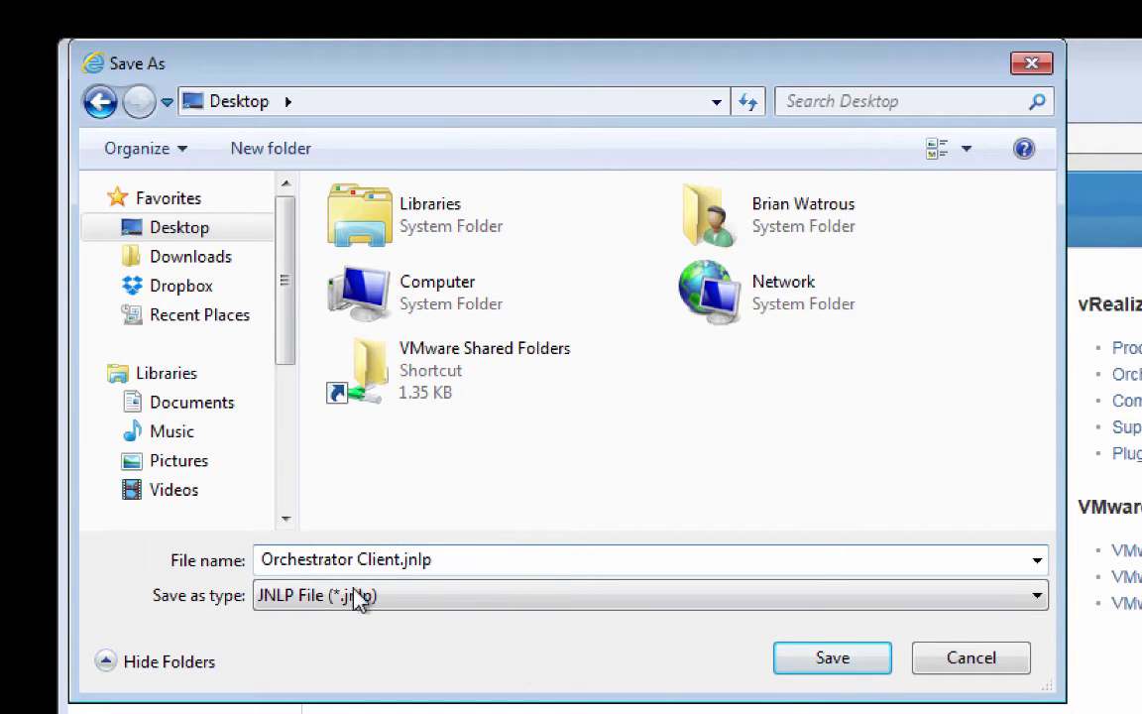
left_click(814, 666)
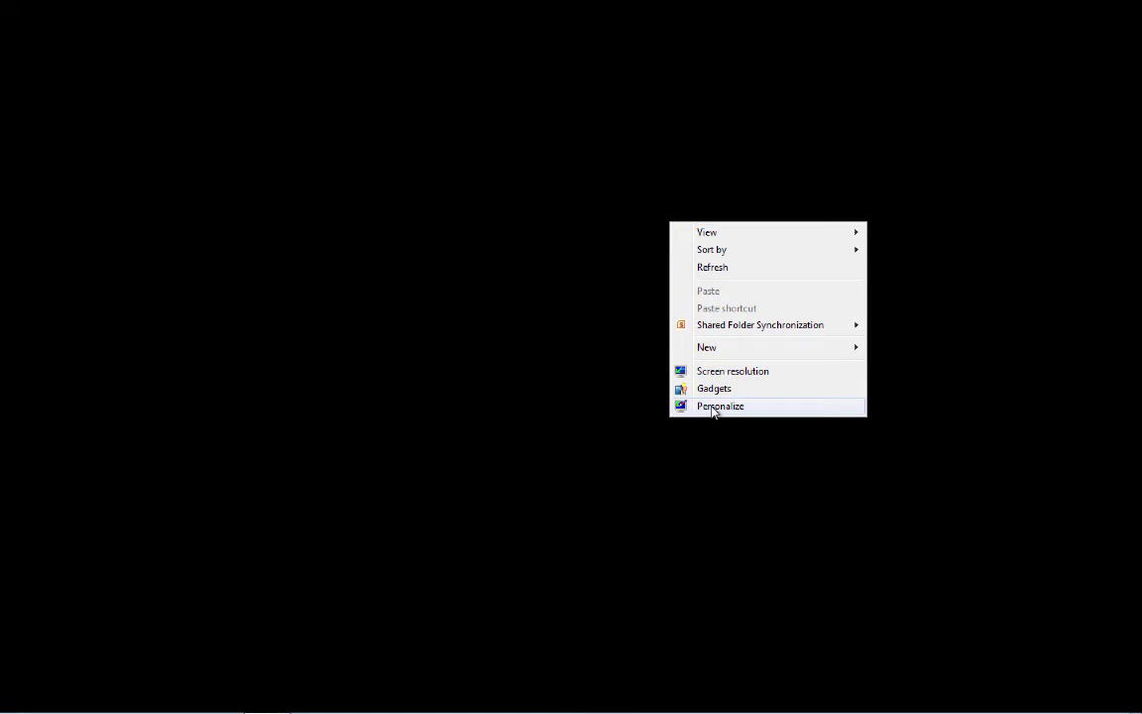
Open desktop Personalization settings and close it to reveal the bare desktop.
left_click(712, 408)
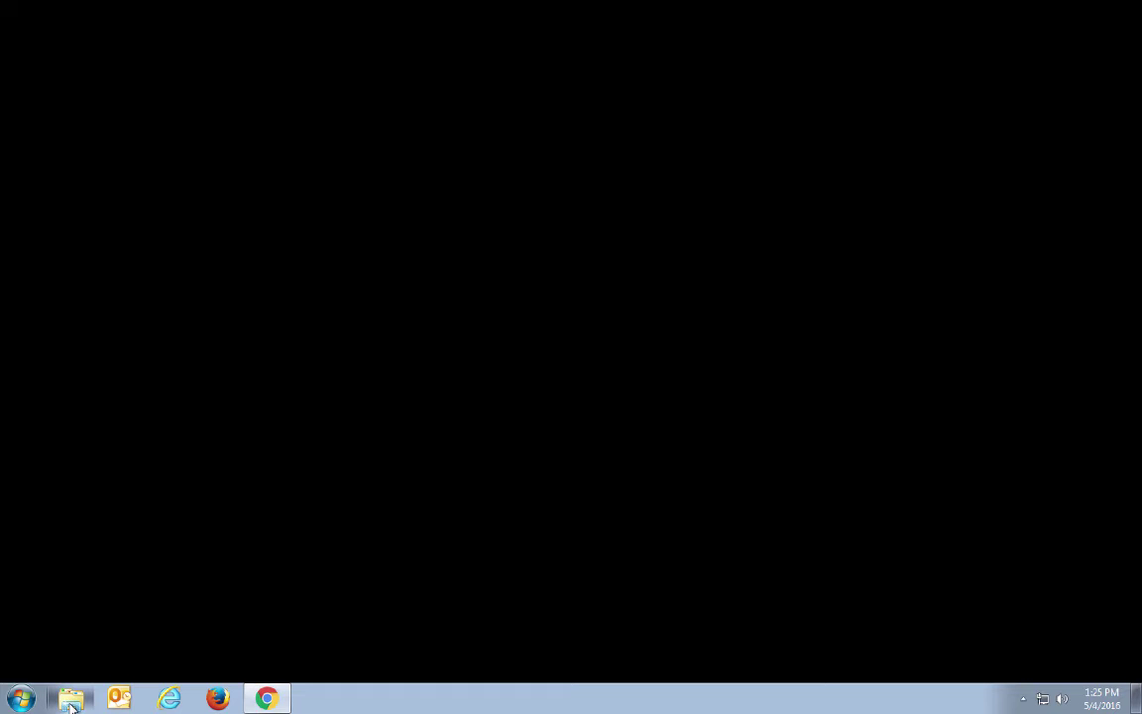
Launch Orchestrator Client.jnlp from the Desktop folder in Windows Explorer.
left_click(71, 700)
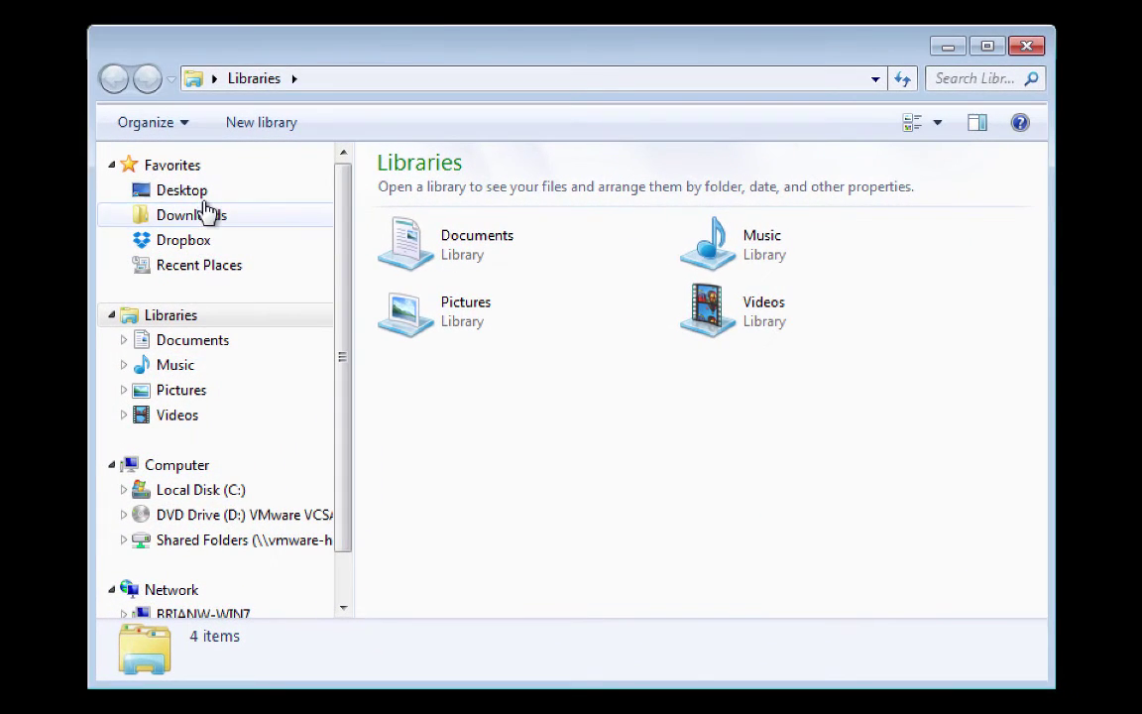
left_click(198, 196)
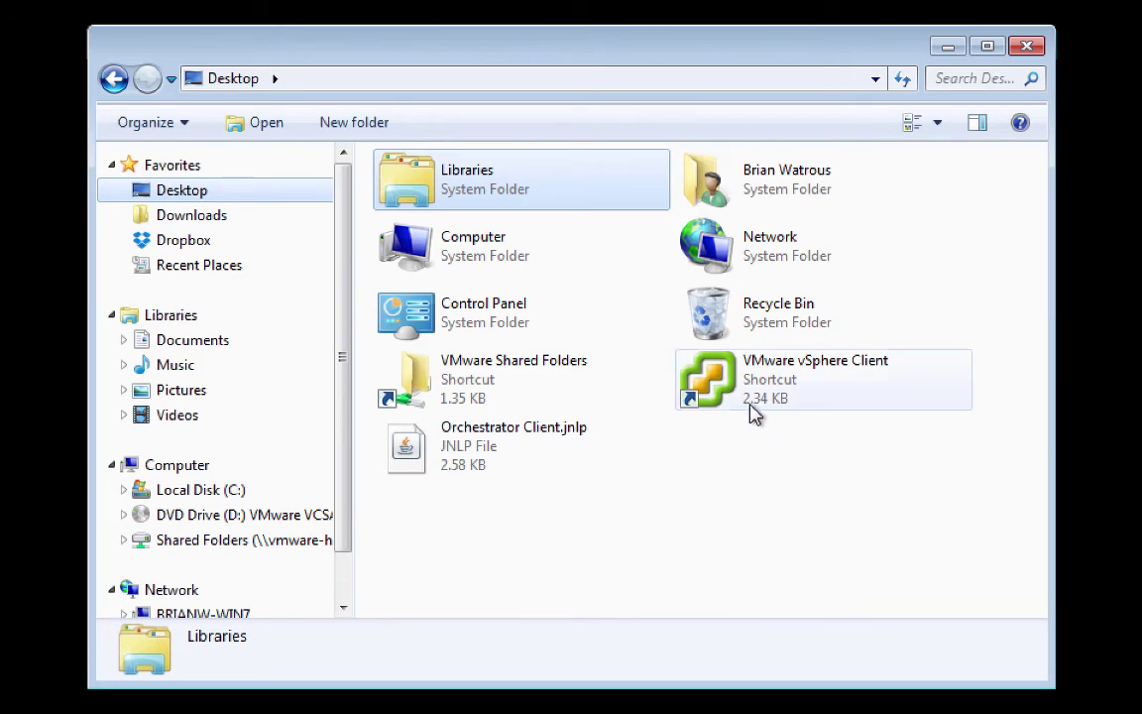
left_click(505, 451)
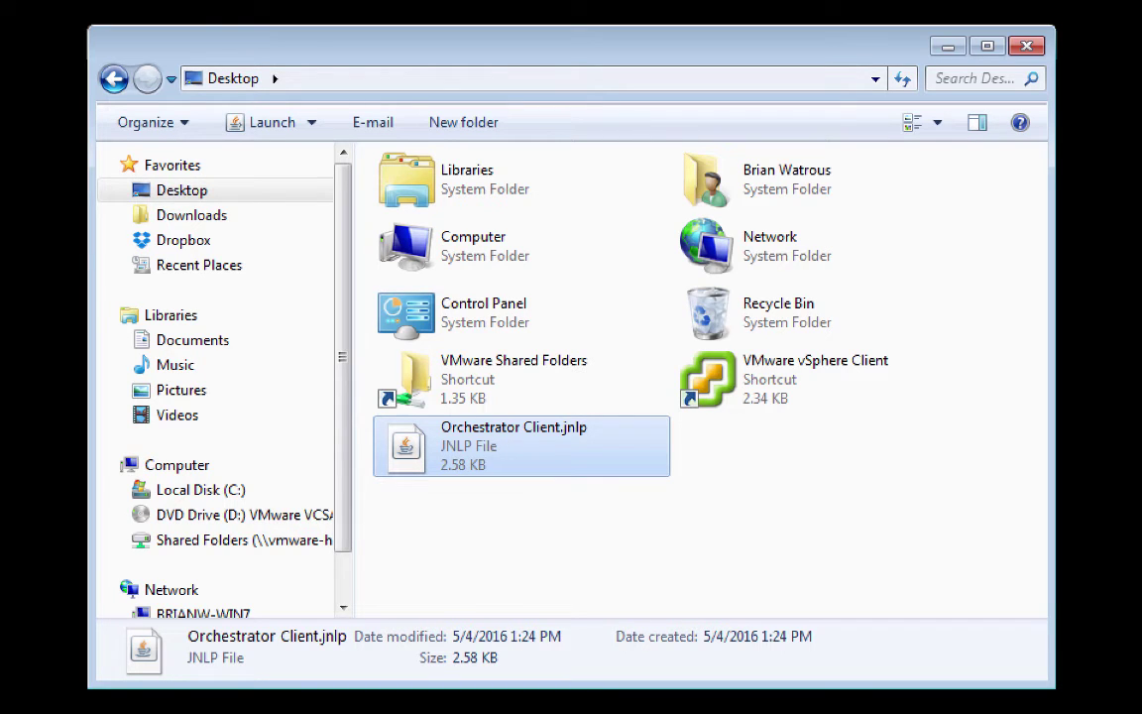
double_click(486, 466)
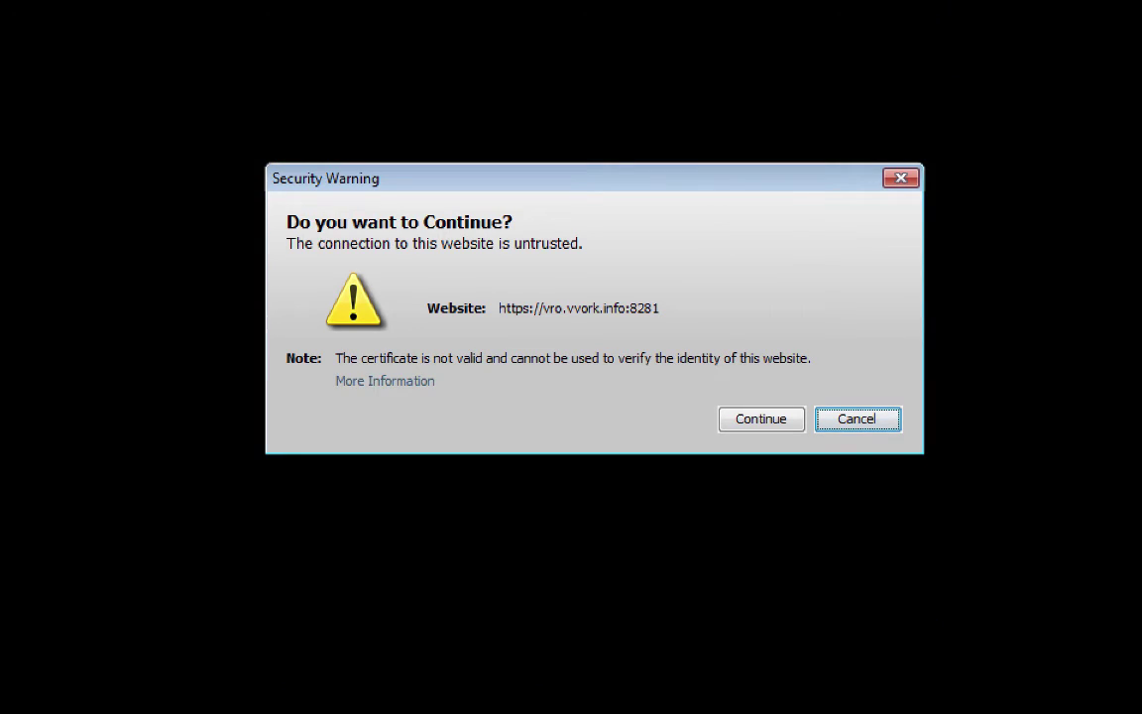
Accept the untrusted connection to vro.vvork.info:8281 so the Orchestrator login window opens.
left_click(769, 428)
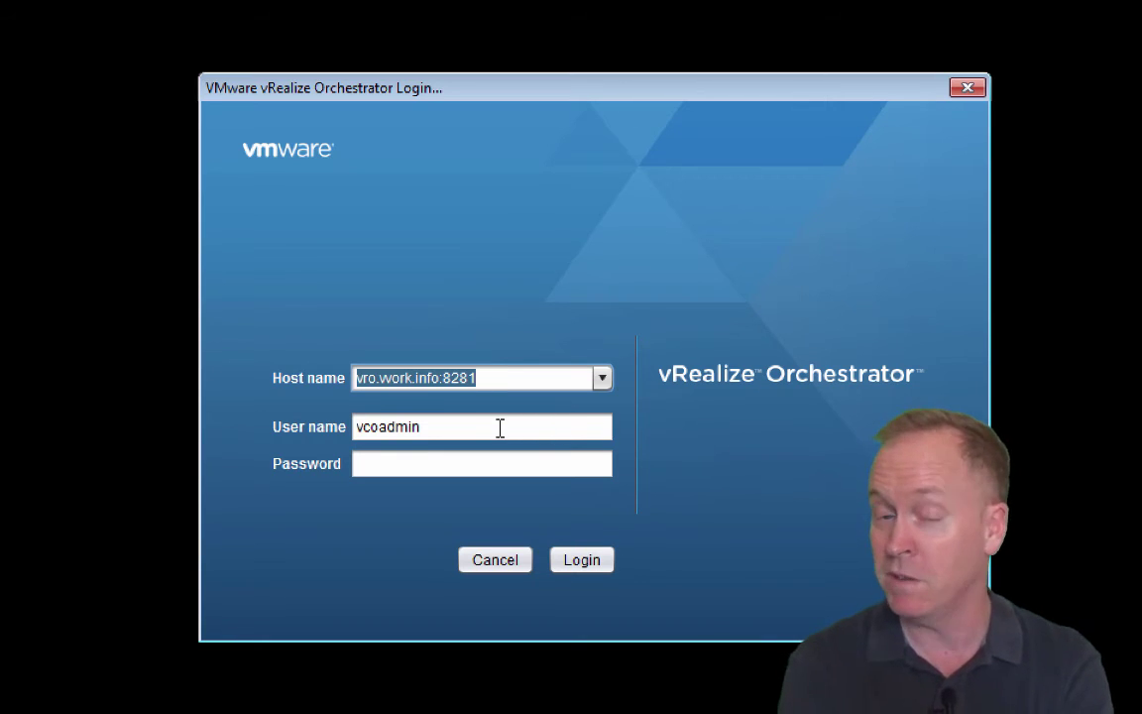
Enter the vcoadmin account password, correcting a typo, and submit the login.
left_click(465, 464)
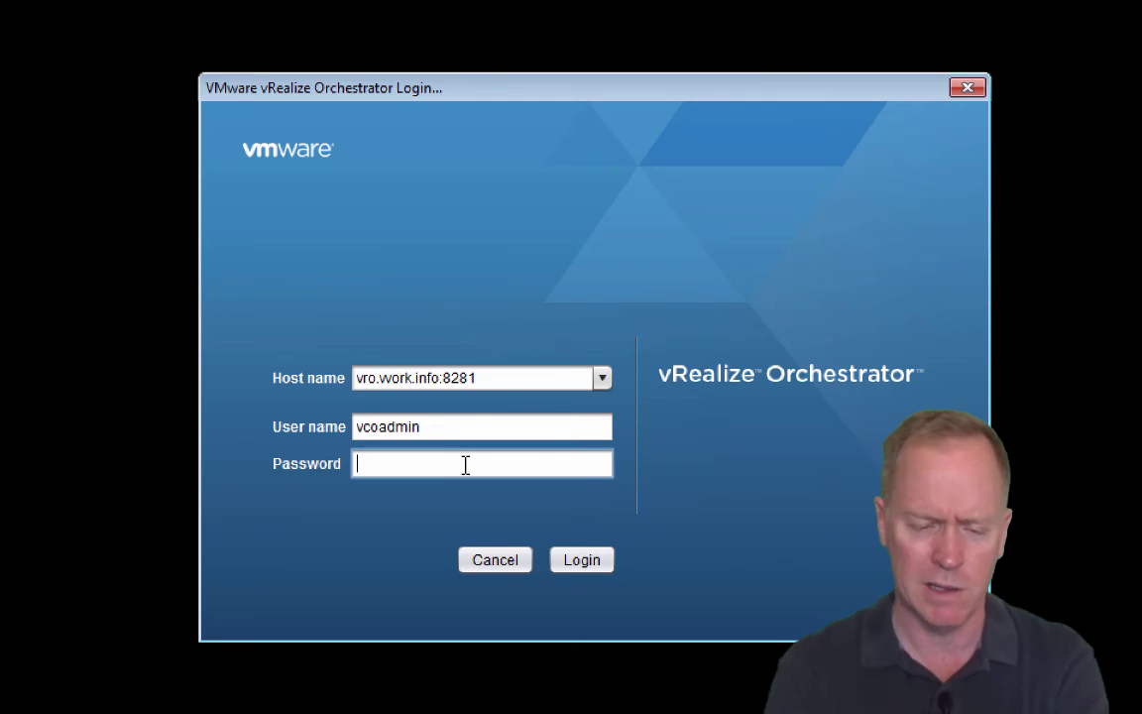
type("*********")
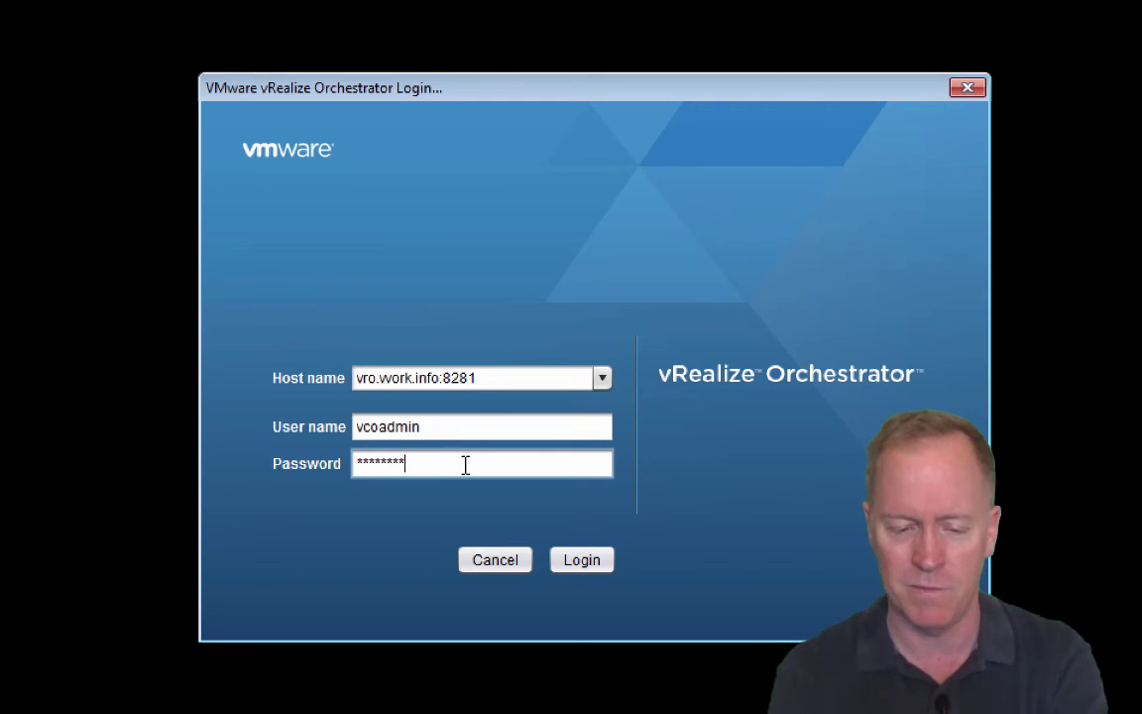
key("BackSpace")
key("BackSpace")
key("BackSpace")
key("BackSpace")
key("BackSpace")
key("BackSpace")
key("BackSpace")
key("BackSpace")
key("BackSpace")
type("*")
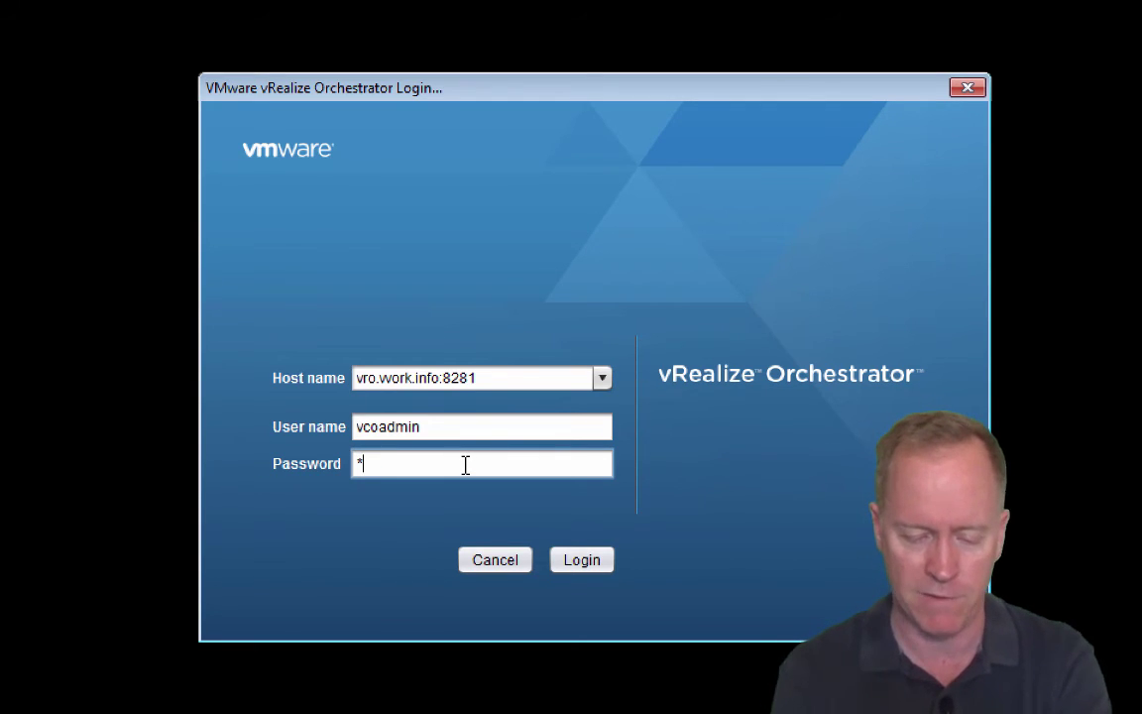
type("*****")
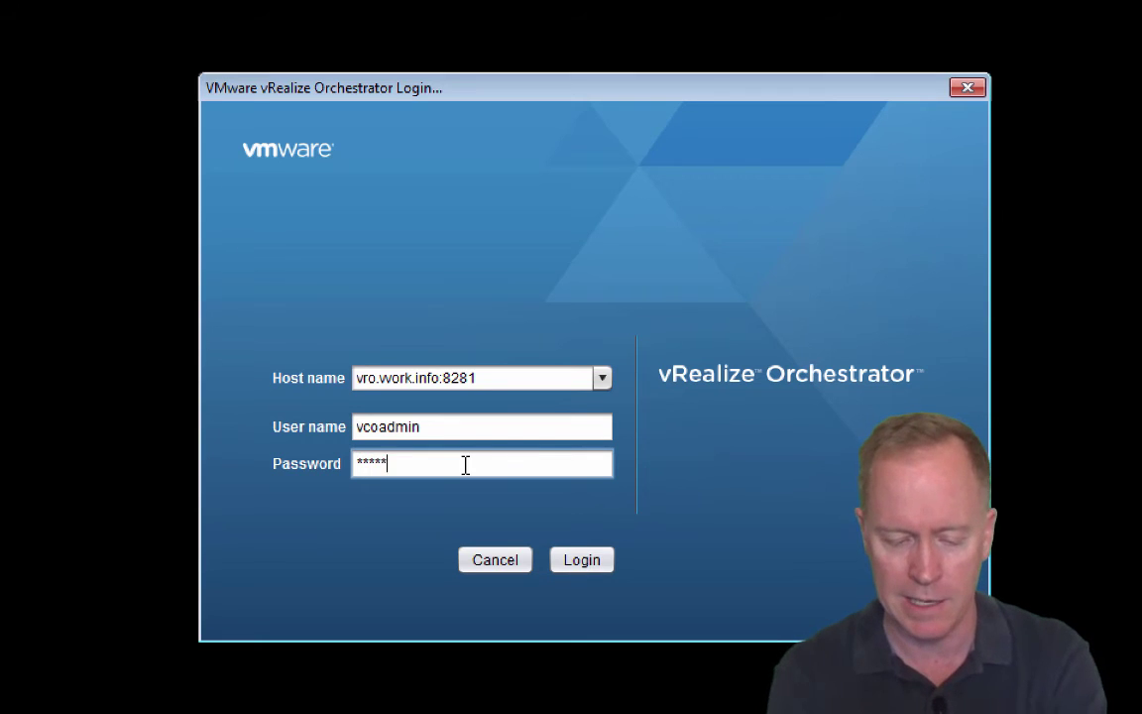
type("**")
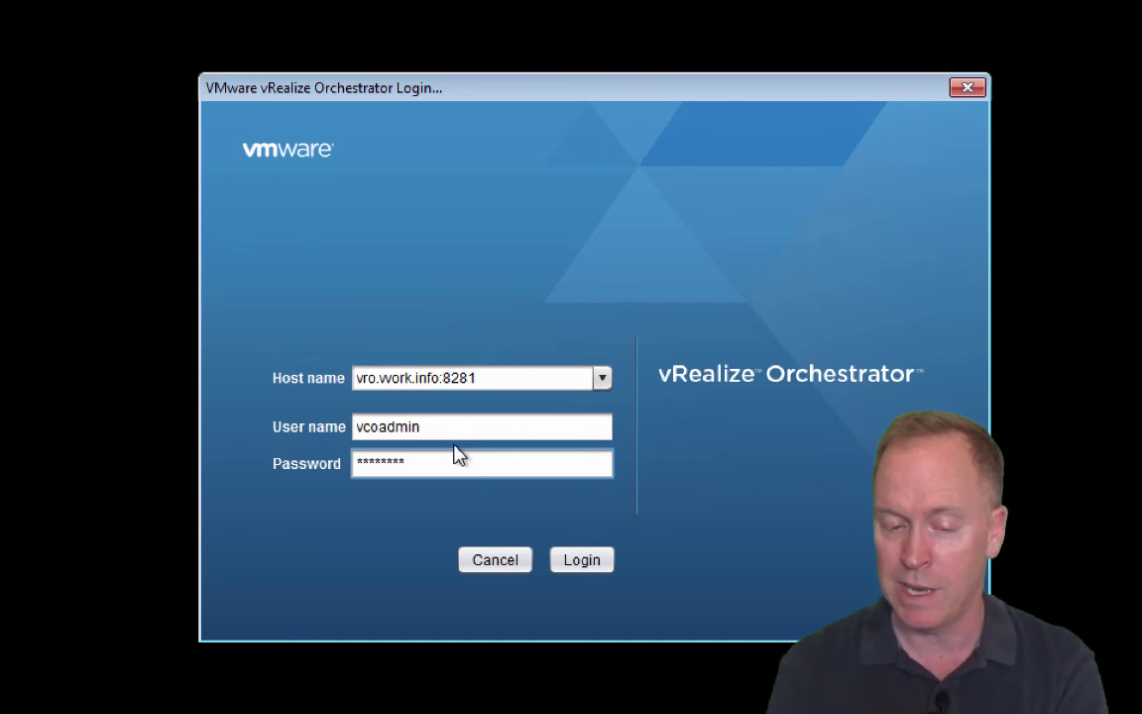
left_click(580, 567)
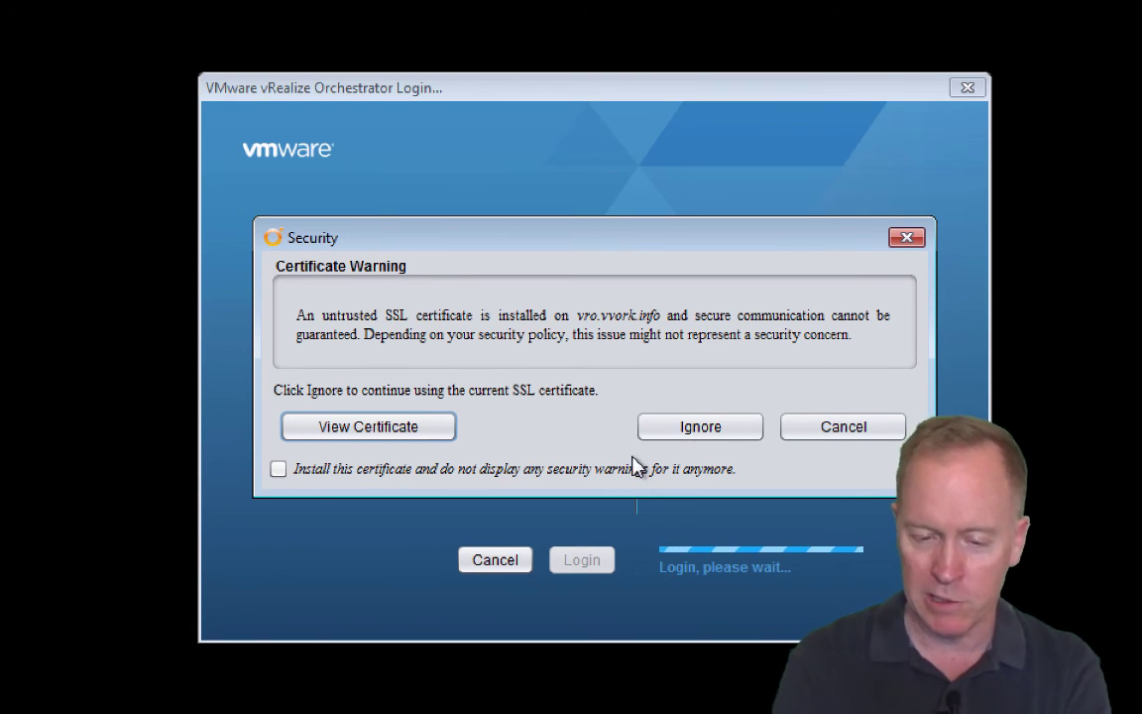
Ignore the untrusted SSL certificate warning for vro.vvork.info without installing it.
left_click(731, 439)
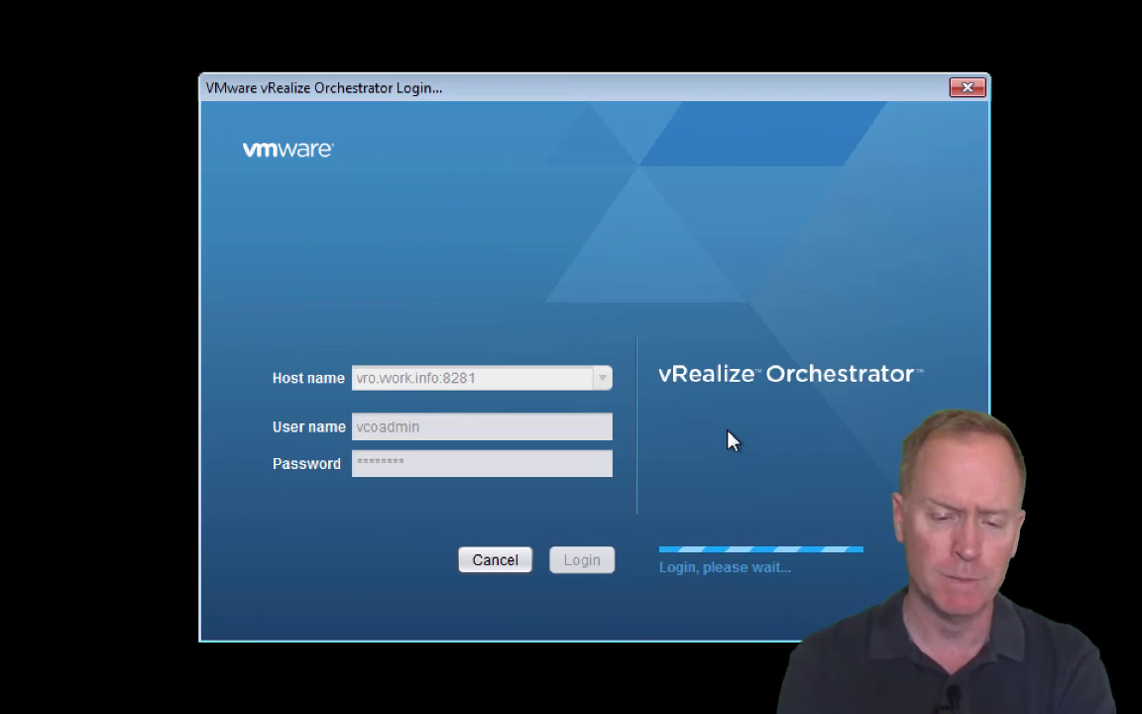